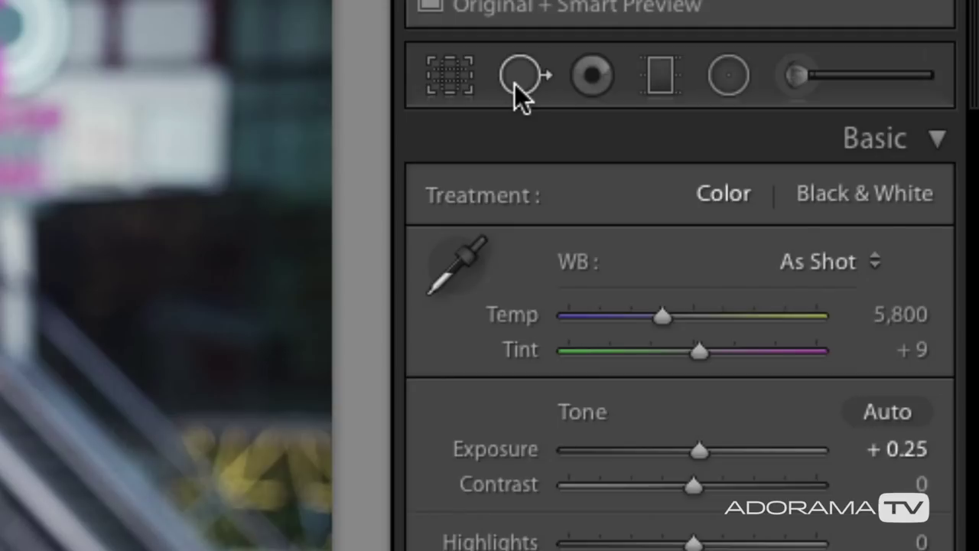
- Activate the Adjustment Brush for local edits on the portrait
{"action": "left_click", "coordinate": [609, 91]}
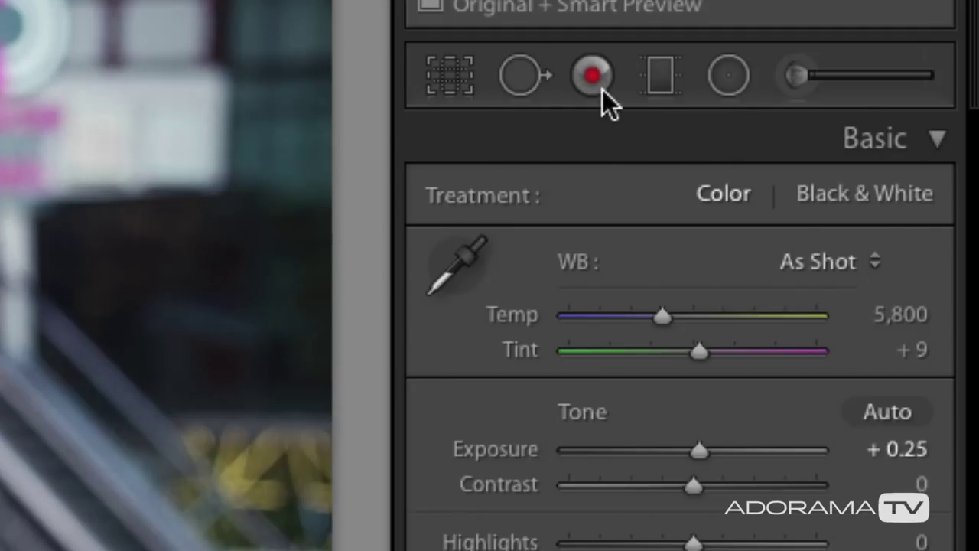
{"action": "left_click", "coordinate": [602, 89]}
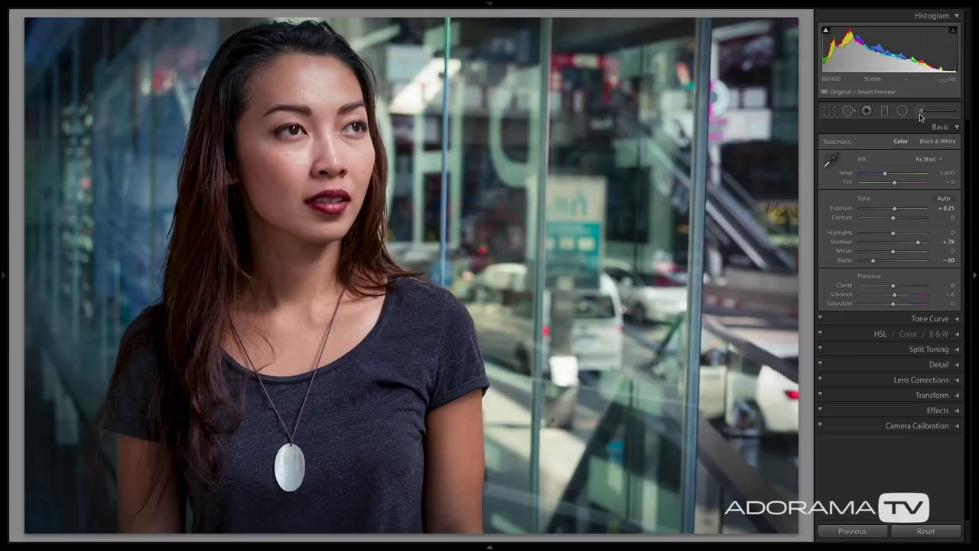
{"action": "left_click", "coordinate": [920, 114]}
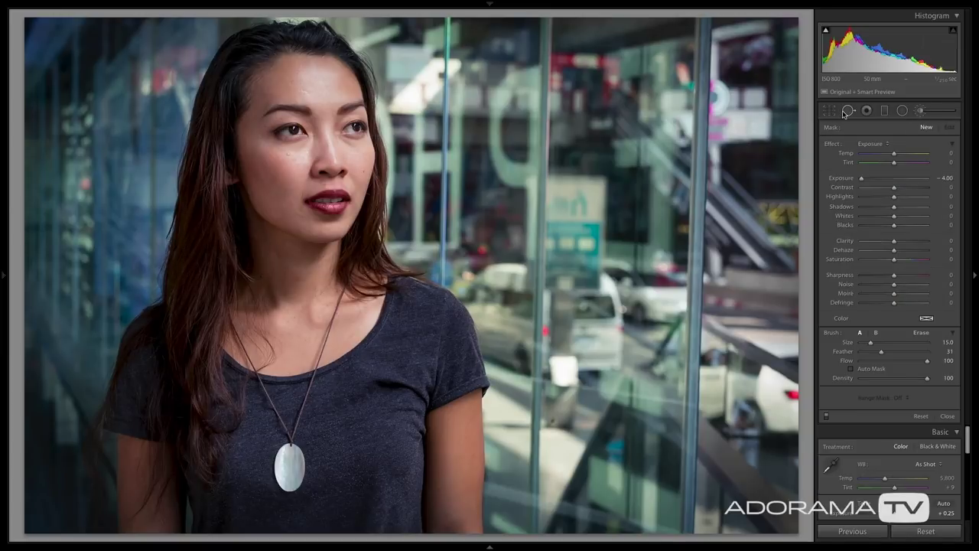
{"action": "left_click", "coordinate": [919, 112]}
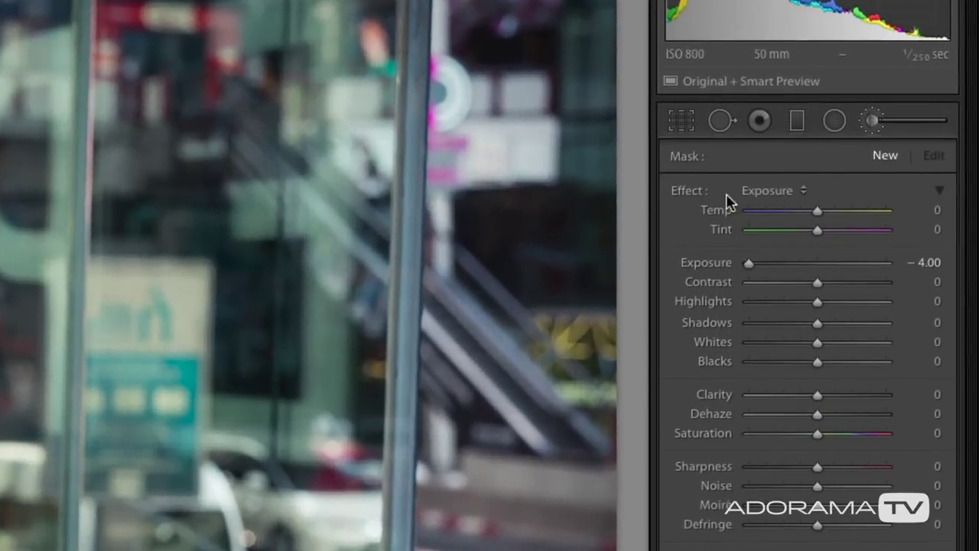
- Choose Exposure as the Adjustment Brush effect
{"action": "left_click", "coordinate": [829, 157]}
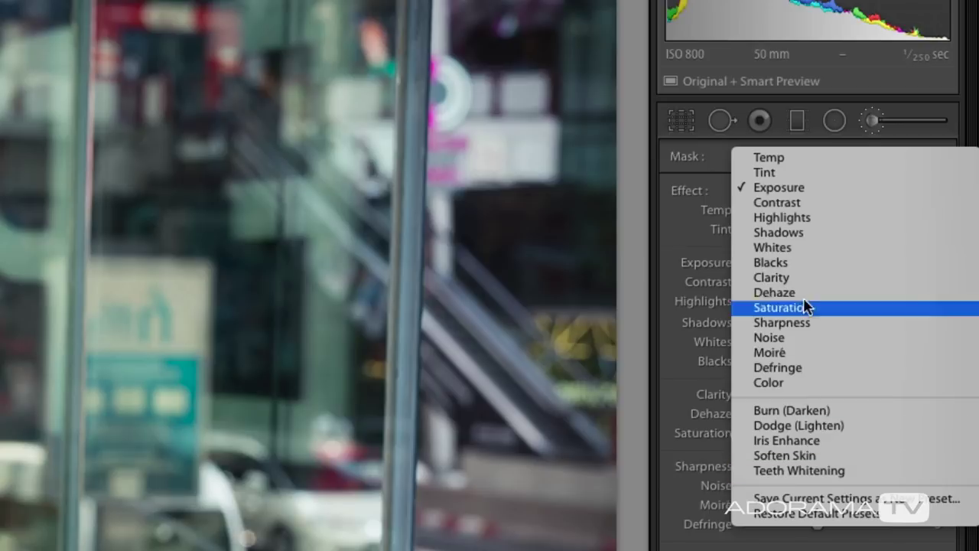
{"action": "left_click", "coordinate": [793, 189]}
{"action": "double_click", "coordinate": [691, 194]}
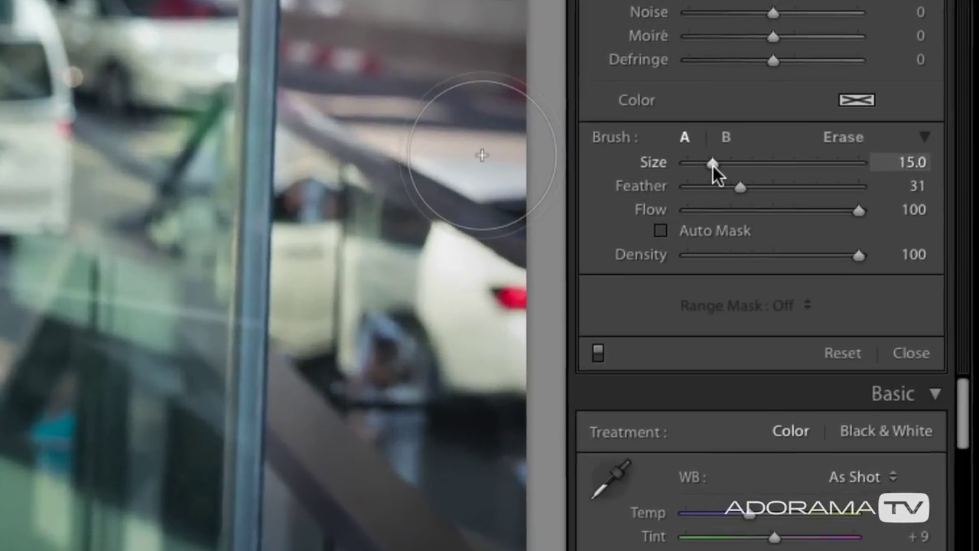
- Set the brush feather to 41 and the brush size to 16
{"action": "left_click_drag", "start_coordinate": [870, 342], "coordinate": [893, 343]}
{"action": "mouse_move", "coordinate": [765, 160]}
{"action": "left_mouse_down"}
{"action": "mouse_move", "coordinate": [791, 162]}
{"action": "mouse_move", "coordinate": [739, 160]}
{"action": "mouse_move", "coordinate": [768, 184]}
{"action": "mouse_move", "coordinate": [814, 184]}
{"action": "mouse_move", "coordinate": [752, 184]}
{"action": "mouse_move", "coordinate": [727, 162]}
{"action": "left_mouse_up"}
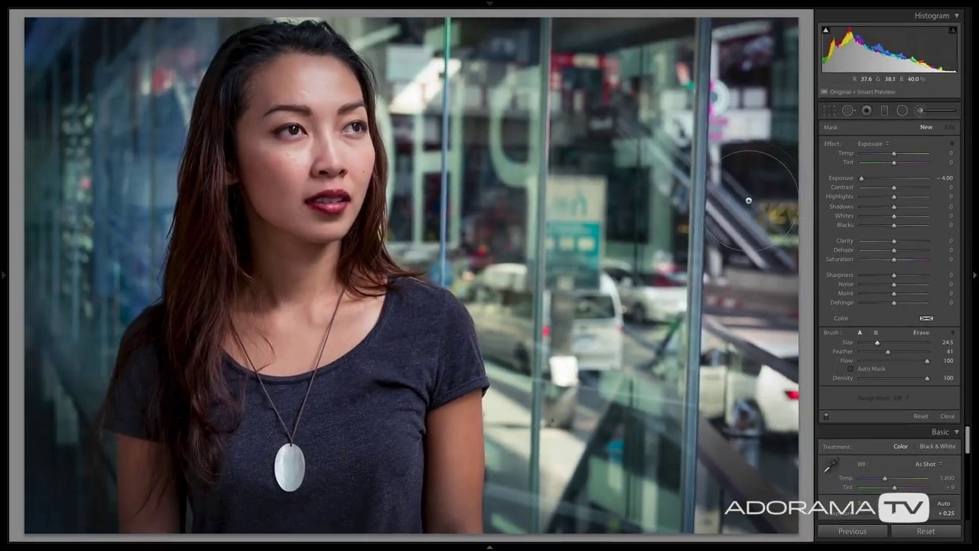
{"action": "scroll", "coordinate": [748, 201], "scroll_direction": "down", "scroll_amount": 3}
{"action": "scroll", "coordinate": [711, 189], "scroll_direction": "down", "scroll_amount": 3}
- Brush diagonally over the background escalator and set the mask's exposure to 0.19, contrast to 99 and saturation to 100
{"action": "mouse_move", "coordinate": [616, 115]}
{"action": "left_mouse_down"}
{"action": "mouse_move", "coordinate": [776, 270]}
{"action": "mouse_move", "coordinate": [619, 111]}
{"action": "left_mouse_up"}
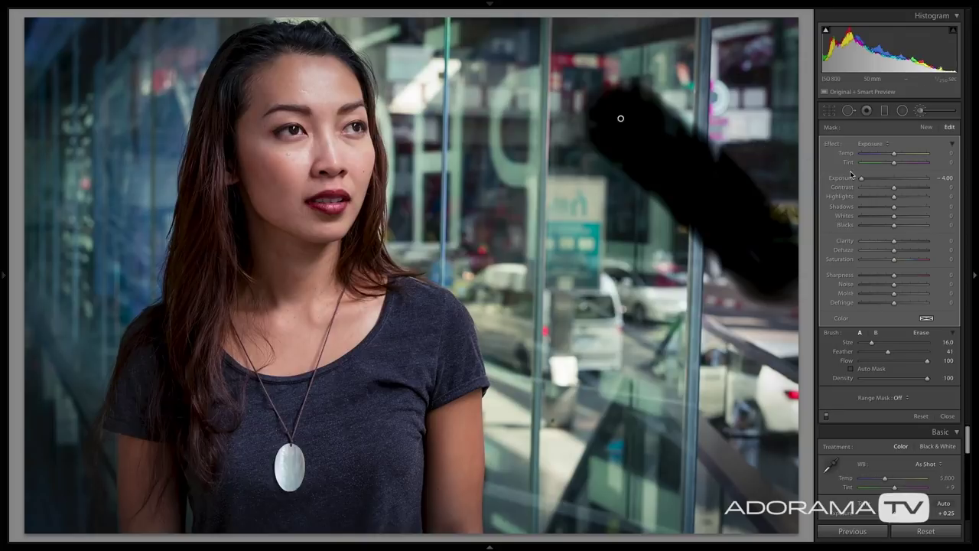
{"action": "mouse_move", "coordinate": [862, 178]}
{"action": "left_mouse_down"}
{"action": "mouse_move", "coordinate": [903, 182]}
{"action": "mouse_move", "coordinate": [871, 183]}
{"action": "mouse_move", "coordinate": [885, 184]}
{"action": "left_mouse_up"}
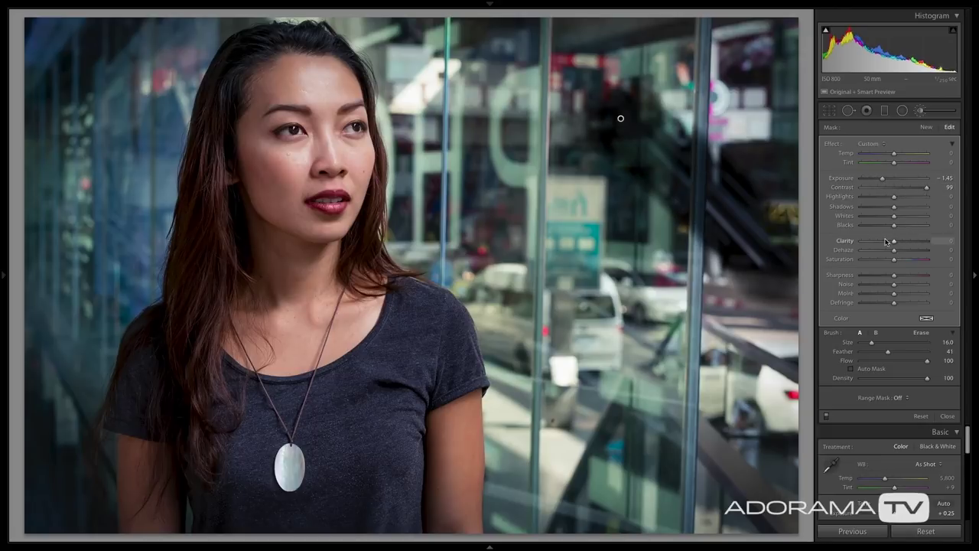
{"action": "left_click_drag", "start_coordinate": [941, 264], "coordinate": [951, 263]}
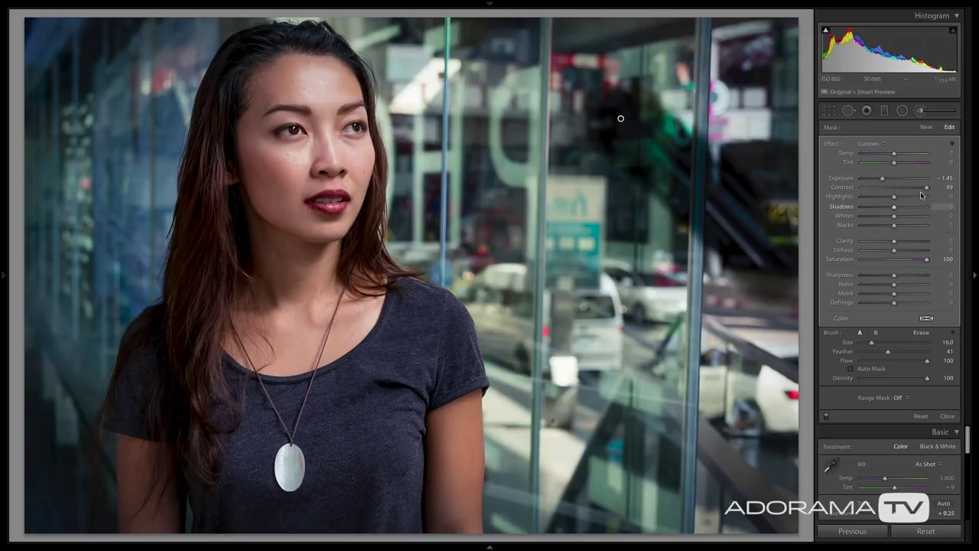
{"action": "left_click_drag", "start_coordinate": [896, 180], "coordinate": [897, 180]}
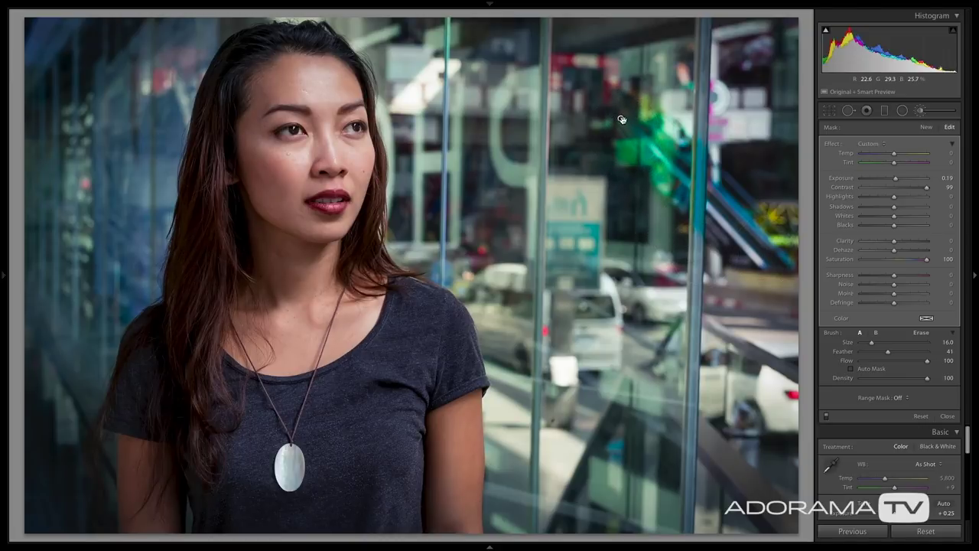
- Extend the same mask over the woman's face with exposure at 1.96, and delete the whole brush adjustment
{"action": "mouse_move", "coordinate": [621, 119]}
{"action": "mouse_move", "coordinate": [318, 119]}
{"action": "left_mouse_down"}
{"action": "mouse_move", "coordinate": [292, 126]}
{"action": "mouse_move", "coordinate": [277, 175]}
{"action": "mouse_move", "coordinate": [350, 191]}
{"action": "mouse_move", "coordinate": [335, 110]}
{"action": "mouse_move", "coordinate": [273, 93]}
{"action": "mouse_move", "coordinate": [329, 229]}
{"action": "left_mouse_up"}
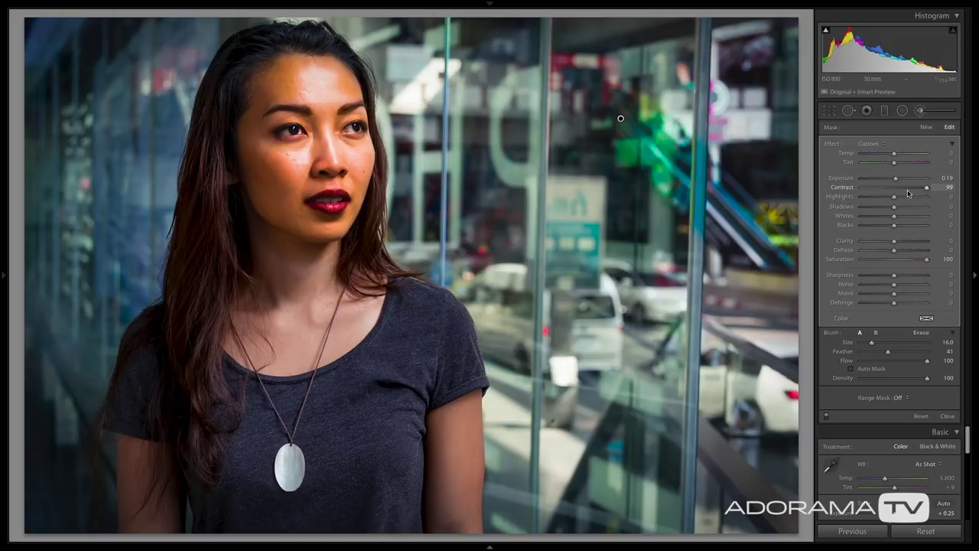
{"action": "left_click_drag", "start_coordinate": [878, 181], "coordinate": [858, 179]}
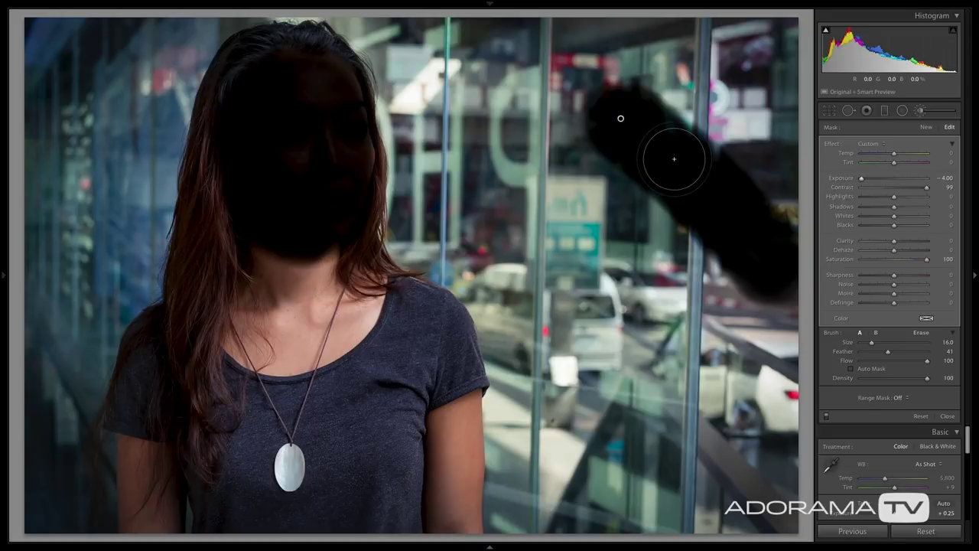
{"action": "left_click_drag", "start_coordinate": [903, 180], "coordinate": [910, 180]}
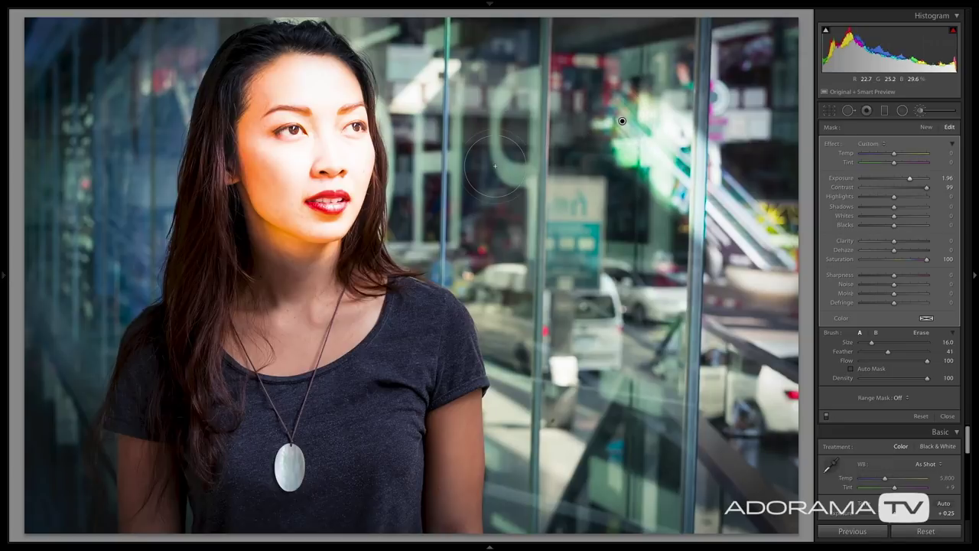
{"action": "key", "text": "Delete"}
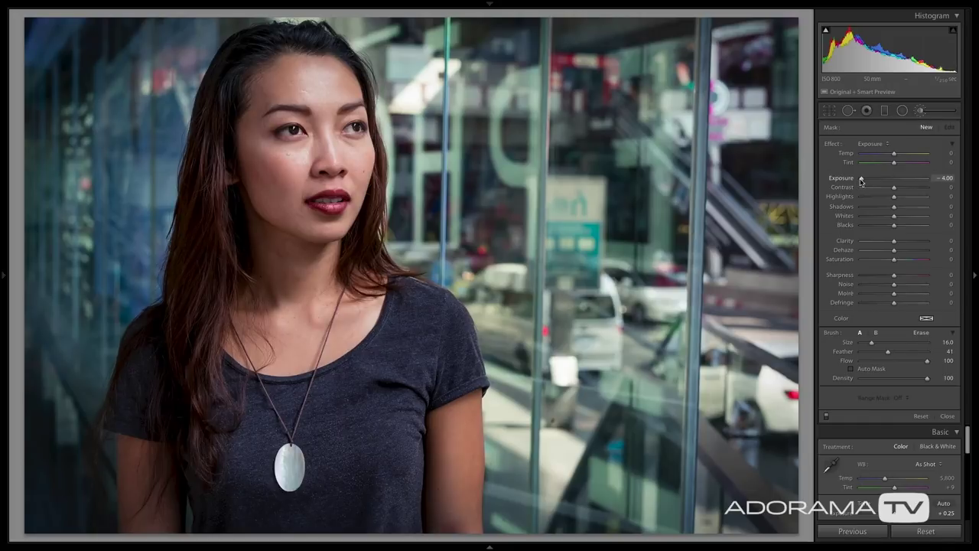
- Brush over the background escalator with exposure at -4.00, and start a new mask with all effect sliders reset
{"action": "mouse_move", "coordinate": [641, 120]}
{"action": "left_mouse_down"}
{"action": "mouse_move", "coordinate": [774, 222]}
{"action": "mouse_move", "coordinate": [671, 162]}
{"action": "mouse_move", "coordinate": [740, 259]}
{"action": "mouse_move", "coordinate": [626, 113]}
{"action": "mouse_move", "coordinate": [673, 142]}
{"action": "left_mouse_up"}
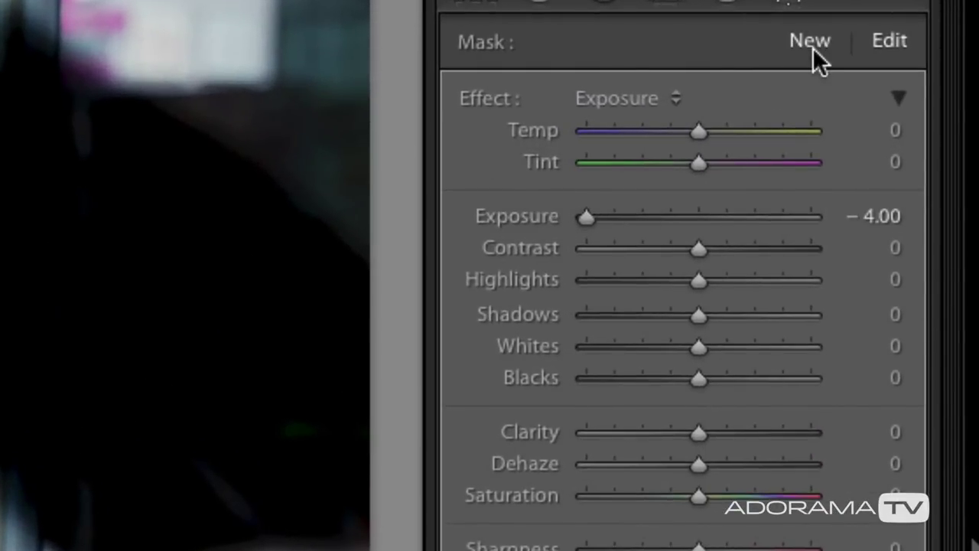
{"action": "left_click", "coordinate": [817, 48]}
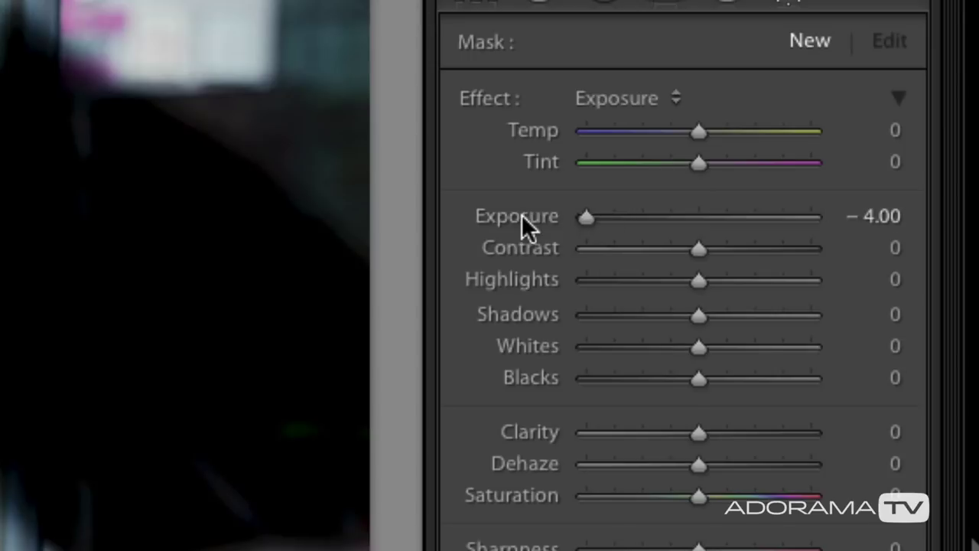
{"action": "left_click", "coordinate": [646, 105]}
{"action": "left_click", "coordinate": [648, 98]}
{"action": "double_click", "coordinate": [520, 107]}
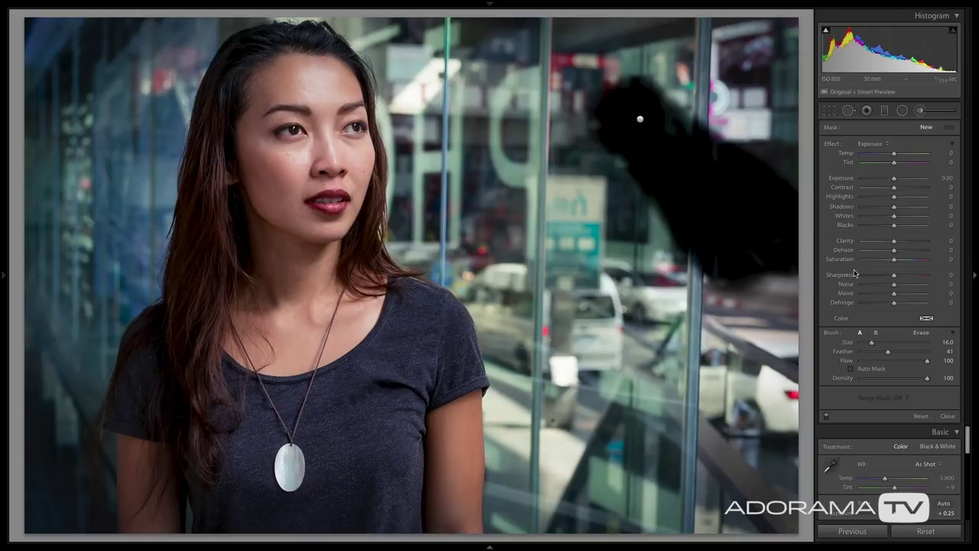
- Set saturation to -100 and brush the new mask over the woman's face
{"action": "left_click_drag", "start_coordinate": [864, 261], "coordinate": [856, 263]}
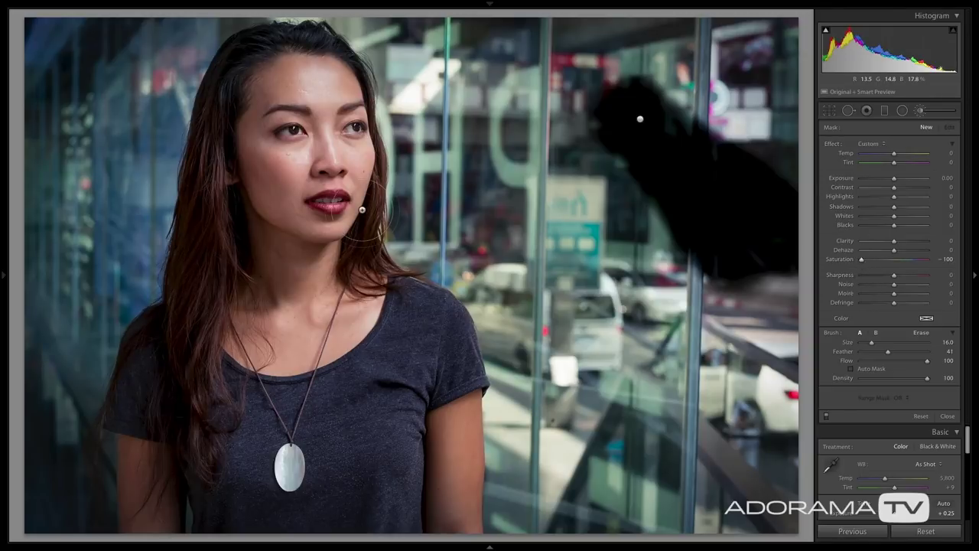
{"action": "left_click_drag", "start_coordinate": [329, 203], "coordinate": [324, 200]}
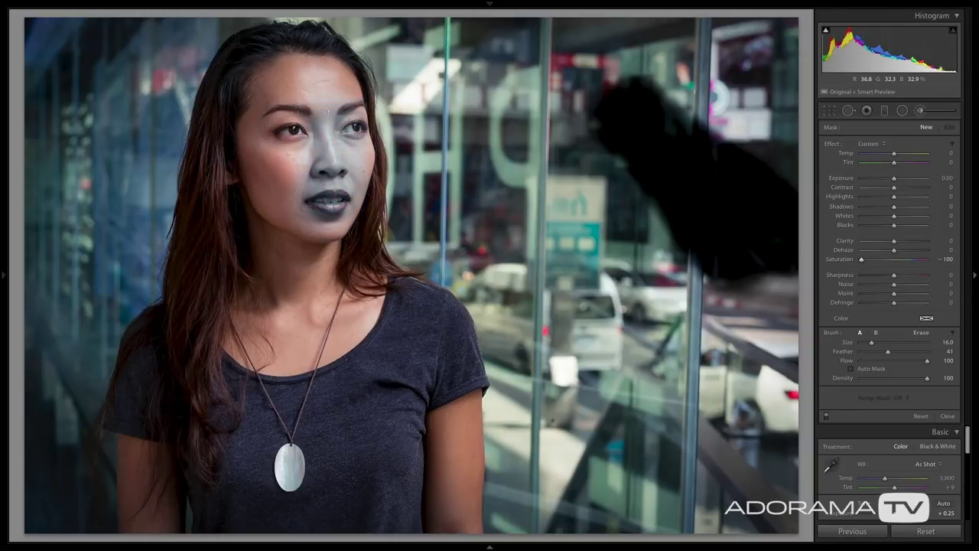
{"action": "left_click_drag", "start_coordinate": [264, 120], "coordinate": [274, 126]}
{"action": "left_click_drag", "start_coordinate": [640, 119], "coordinate": [719, 171]}
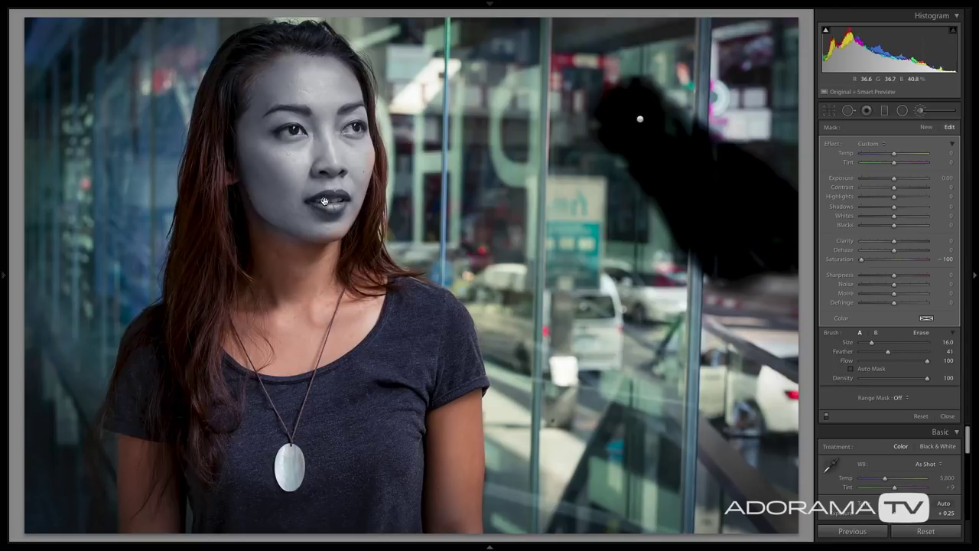
{"action": "key", "text": "o"}
{"action": "key", "text": "shift+o"}
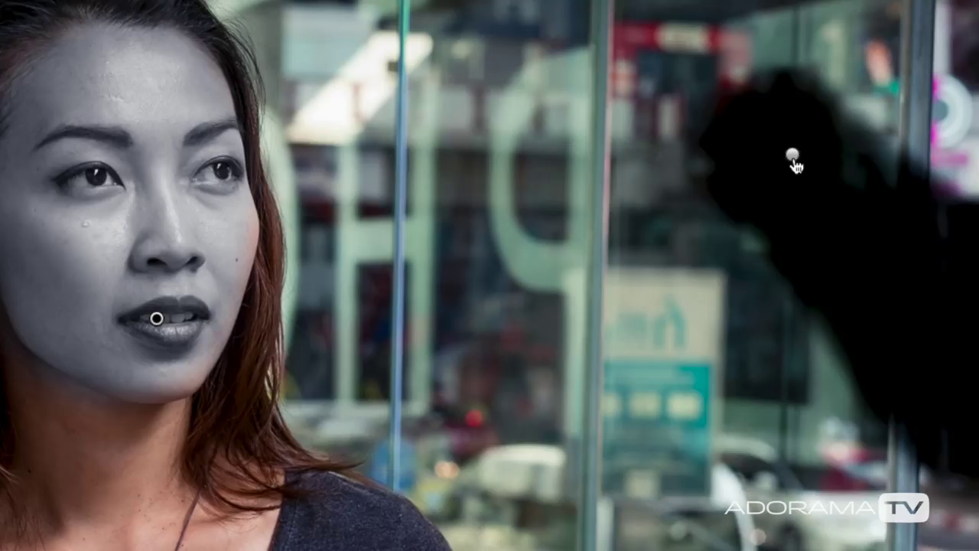
- Set the background mask's exposure to -1.81, whites to -14 and clarity to 60, and shift its pin slightly down and right
{"action": "mouse_move", "coordinate": [794, 157]}
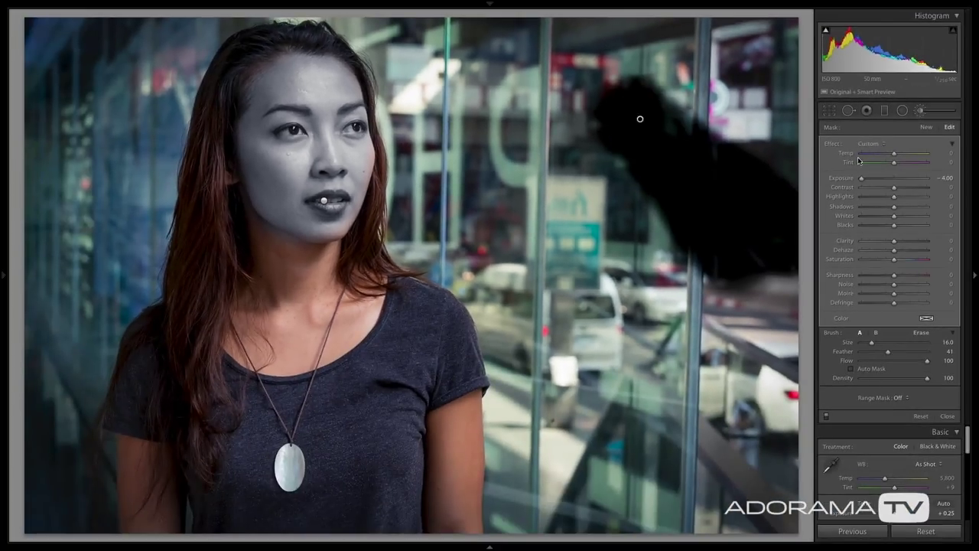
{"action": "mouse_move", "coordinate": [861, 178]}
{"action": "left_mouse_down"}
{"action": "mouse_move", "coordinate": [910, 181]}
{"action": "mouse_move", "coordinate": [879, 180]}
{"action": "left_mouse_up"}
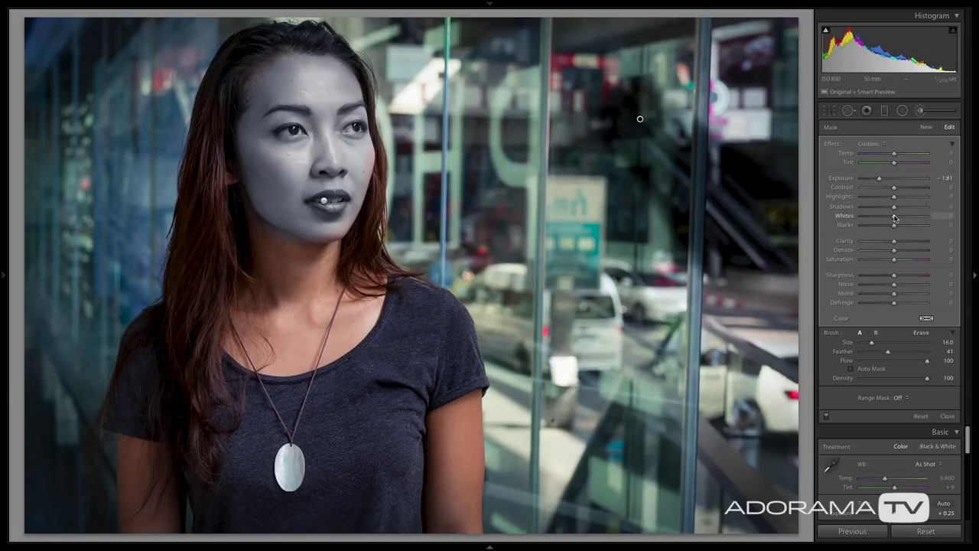
{"action": "left_click_drag", "start_coordinate": [892, 218], "coordinate": [912, 240]}
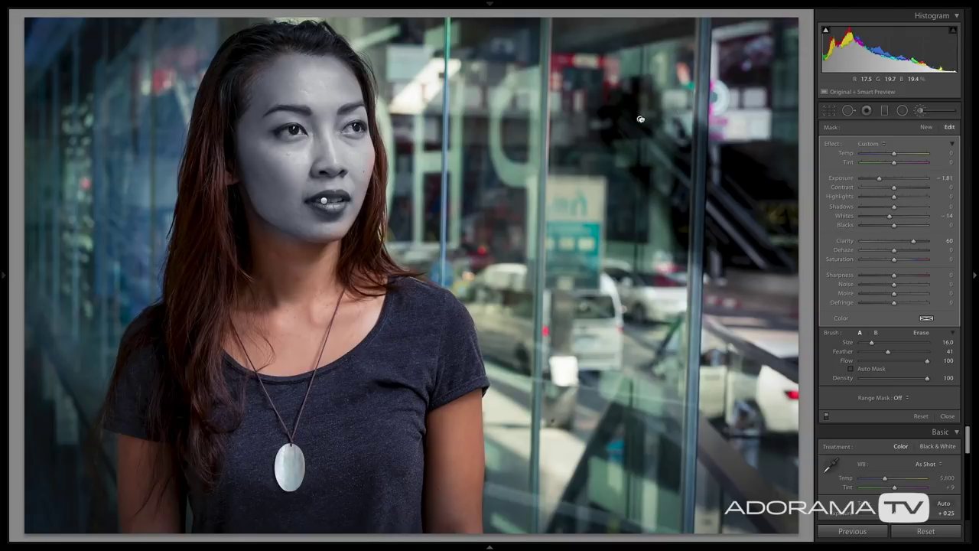
{"action": "left_click_drag", "start_coordinate": [641, 120], "coordinate": [653, 136]}
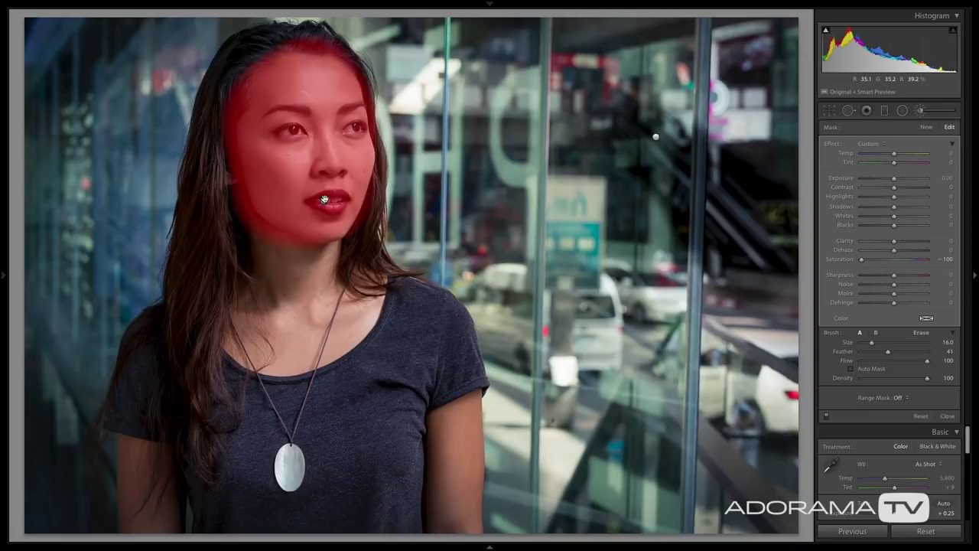
- Reset the face mask's saturation and set its clarity to -100
{"action": "double_click", "coordinate": [845, 261]}
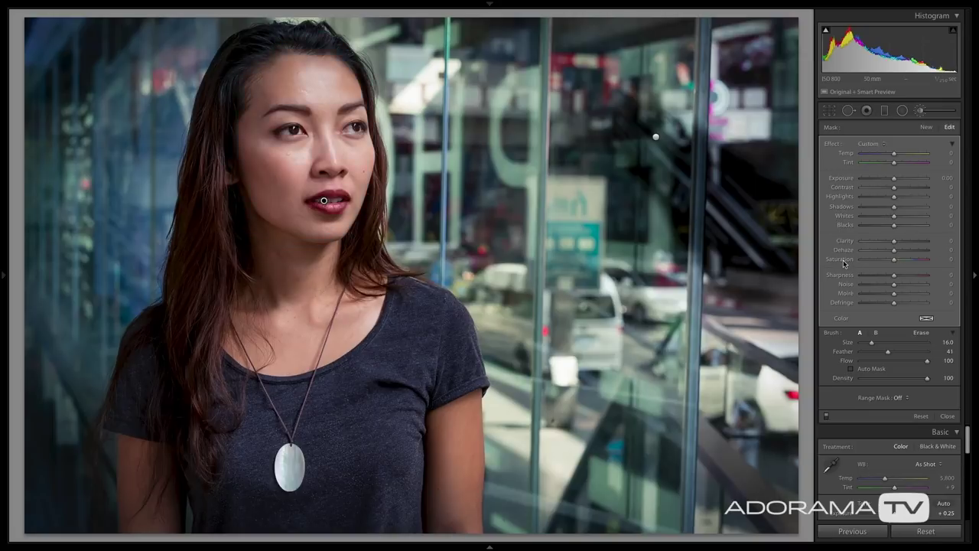
{"action": "left_click_drag", "start_coordinate": [878, 242], "coordinate": [858, 245]}
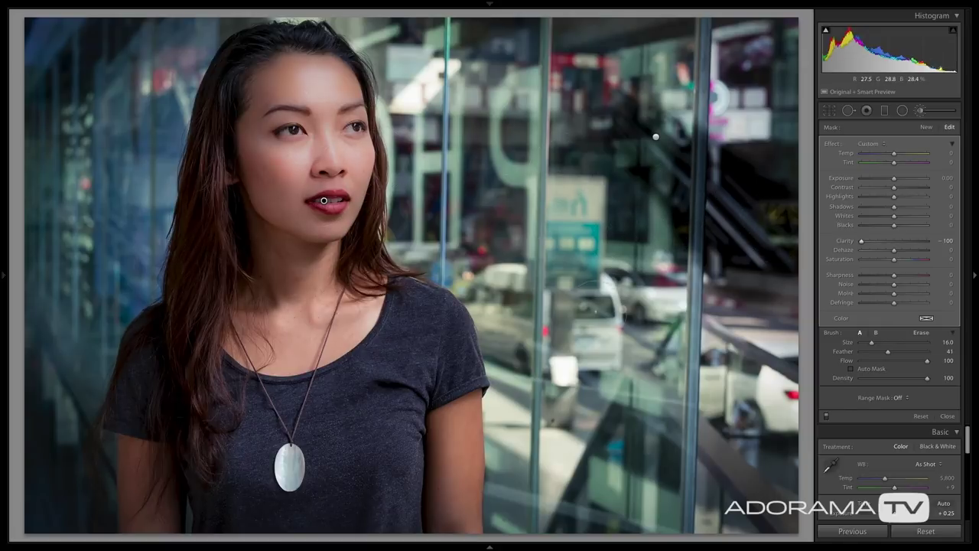
- Add a new brush mask with contrast 100 on the lower background beside the glass railing
{"action": "left_click", "coordinate": [927, 128]}
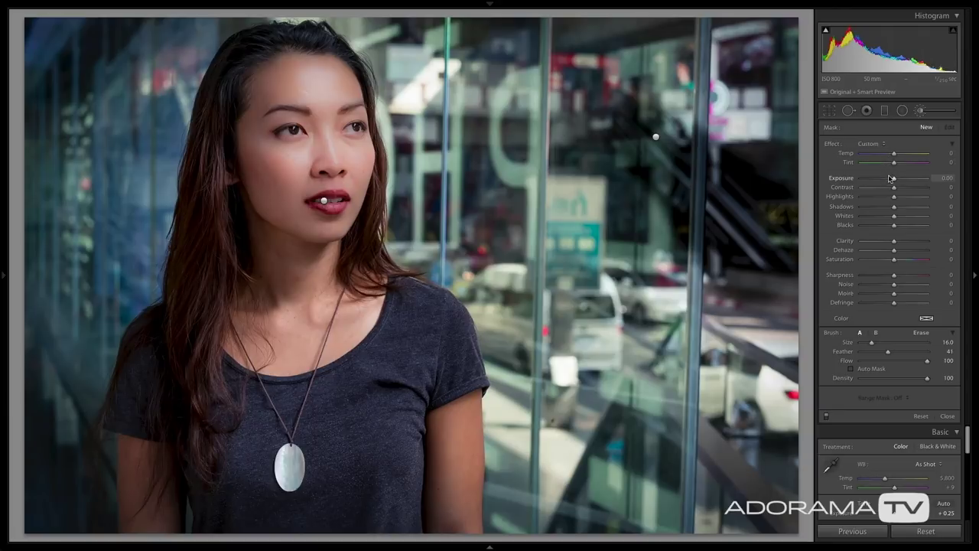
{"action": "left_click_drag", "start_coordinate": [895, 188], "coordinate": [942, 188]}
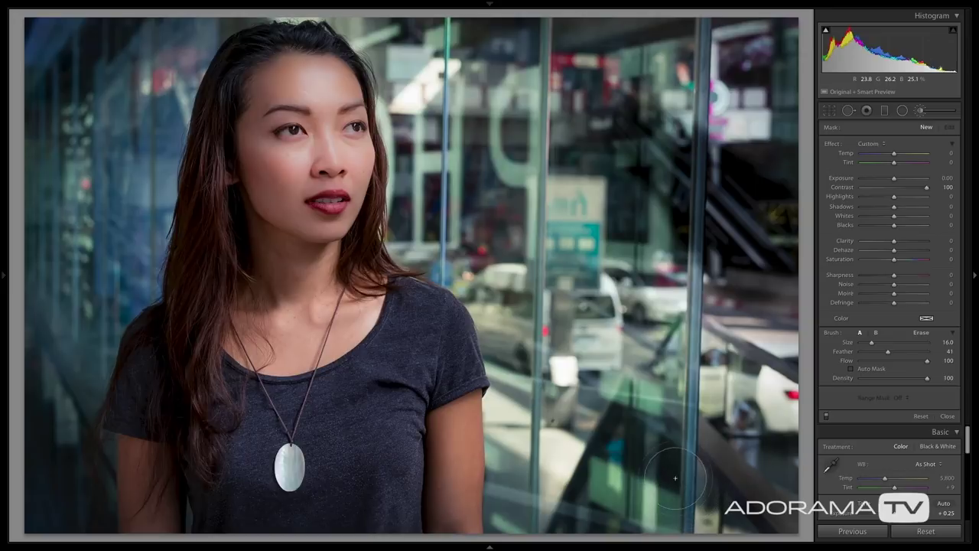
{"action": "left_click", "coordinate": [619, 424]}
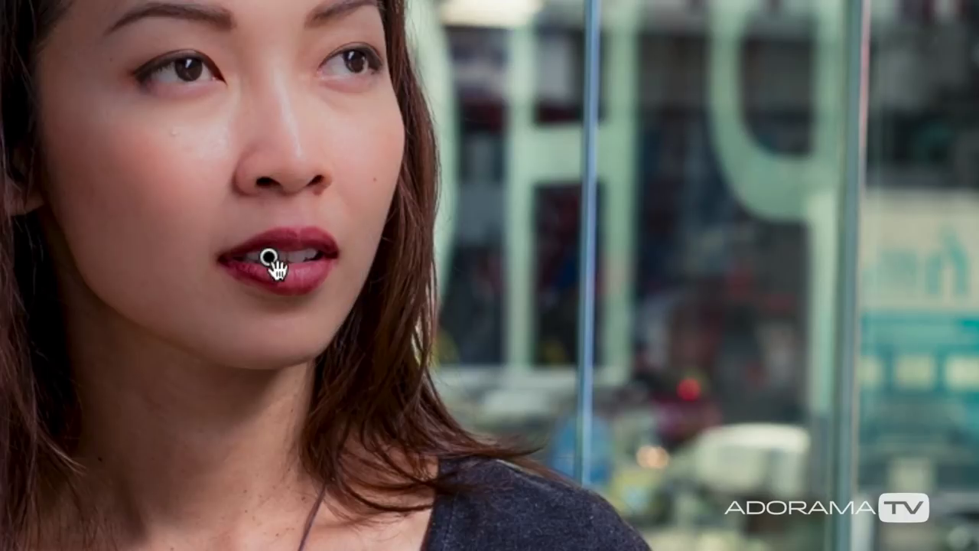
- Delete the face mask and reset all remaining brush adjustments
{"action": "left_click", "coordinate": [325, 329]}
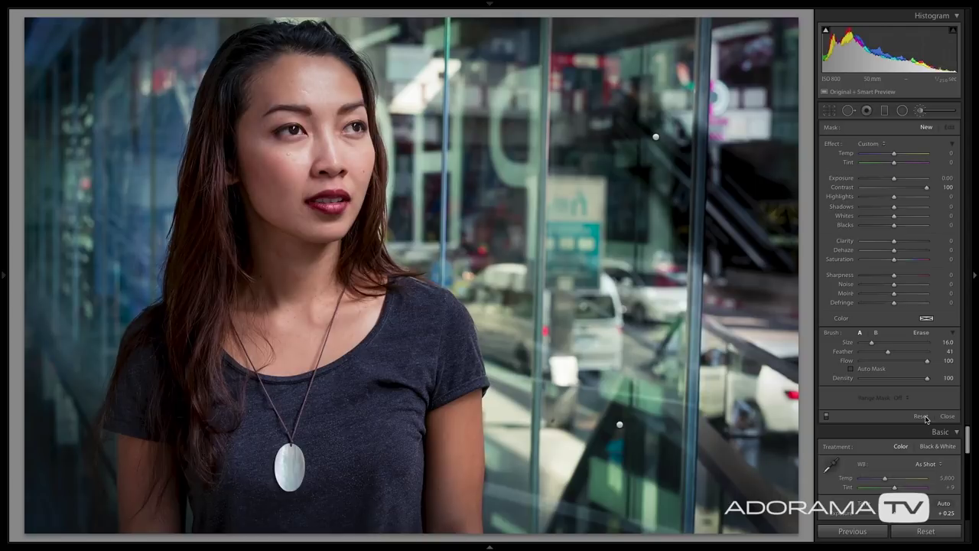
{"action": "left_click", "coordinate": [923, 417]}
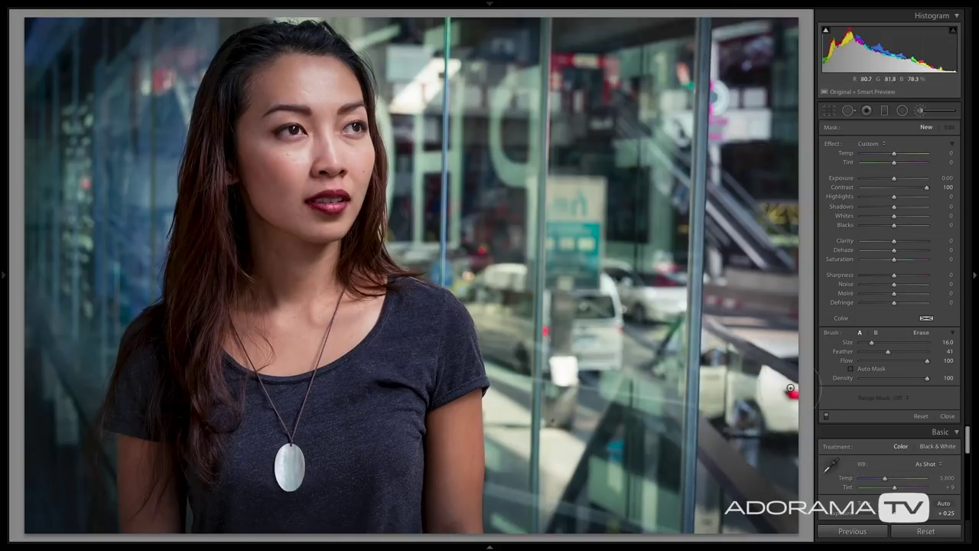
- Add a nearly vertical Graduated Filter with exposure -4.00 near the photo's right edge
{"action": "left_click", "coordinate": [884, 112]}
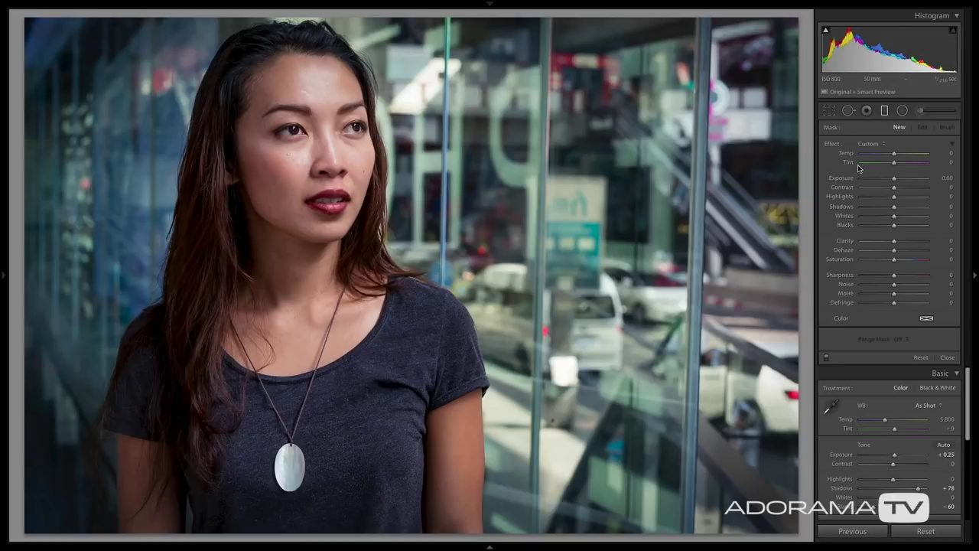
{"action": "left_click_drag", "start_coordinate": [875, 179], "coordinate": [853, 181]}
{"action": "left_click_drag", "start_coordinate": [718, 195], "coordinate": [750, 195]}
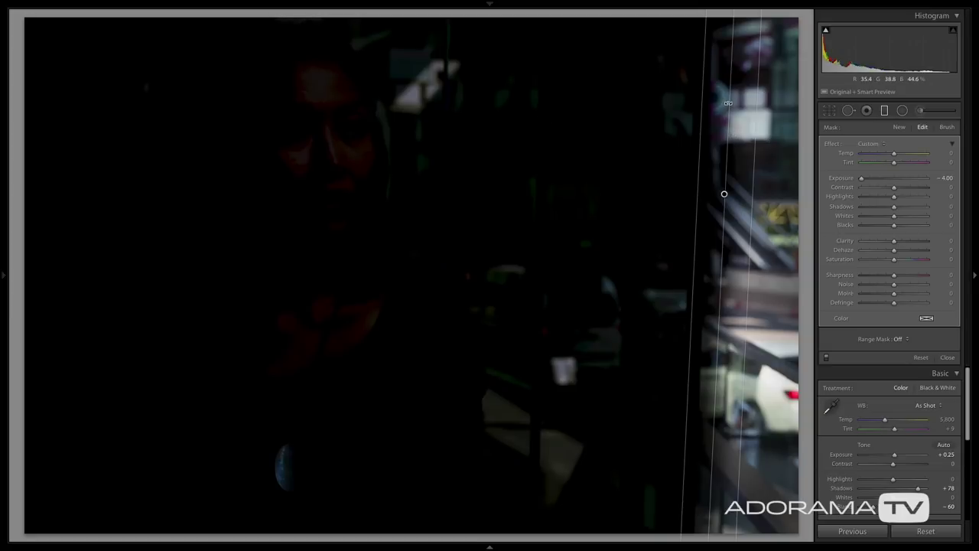
- Shift the Graduated Filter inward to the vertical metal post in the background, adjust its falloff, and set its exposure to -1.11
{"action": "left_click_drag", "start_coordinate": [729, 99], "coordinate": [724, 283]}
{"action": "left_click_drag", "start_coordinate": [724, 194], "coordinate": [697, 196]}
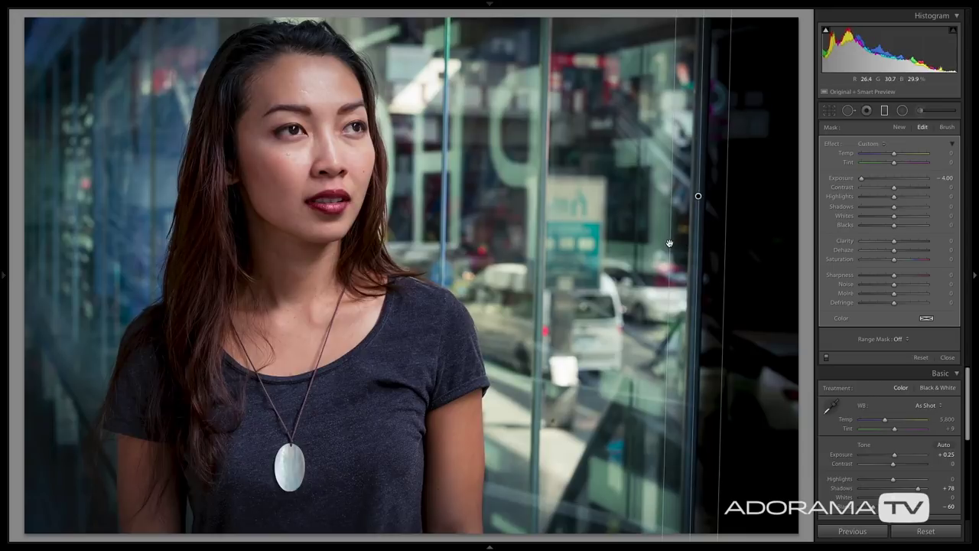
{"action": "mouse_move", "coordinate": [669, 244]}
{"action": "left_mouse_down"}
{"action": "mouse_move", "coordinate": [605, 246]}
{"action": "mouse_move", "coordinate": [661, 249]}
{"action": "left_mouse_up"}
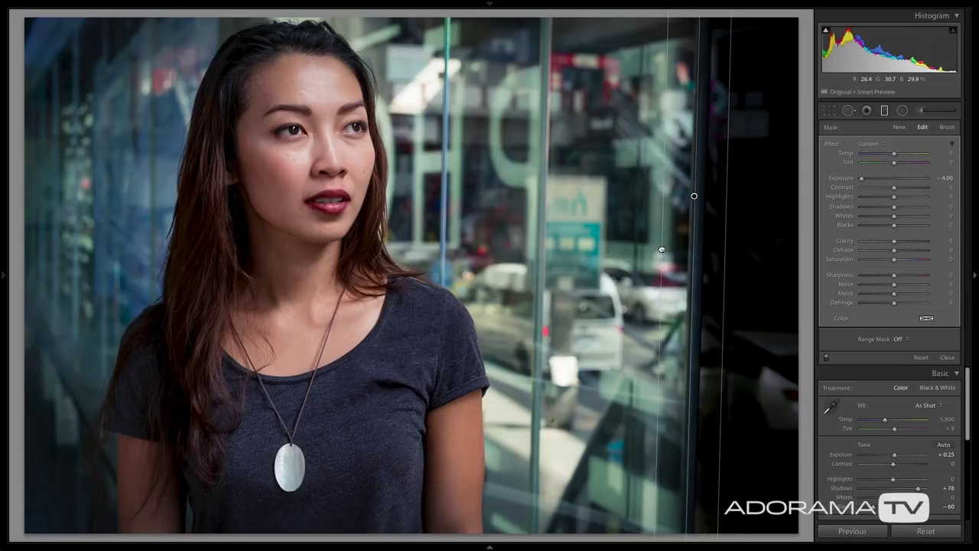
{"action": "left_click", "coordinate": [883, 178]}
{"action": "left_click_drag", "start_coordinate": [884, 180], "coordinate": [886, 182]}
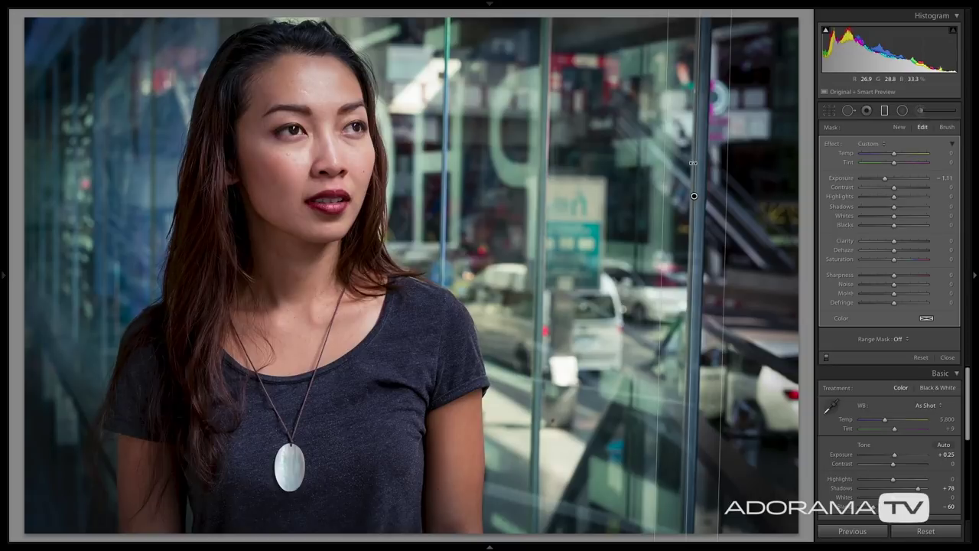
- Add an inverted oval Radial Filter with exposure -4.00 and feather 50 centred on the woman's face
{"action": "left_click", "coordinate": [897, 128]}
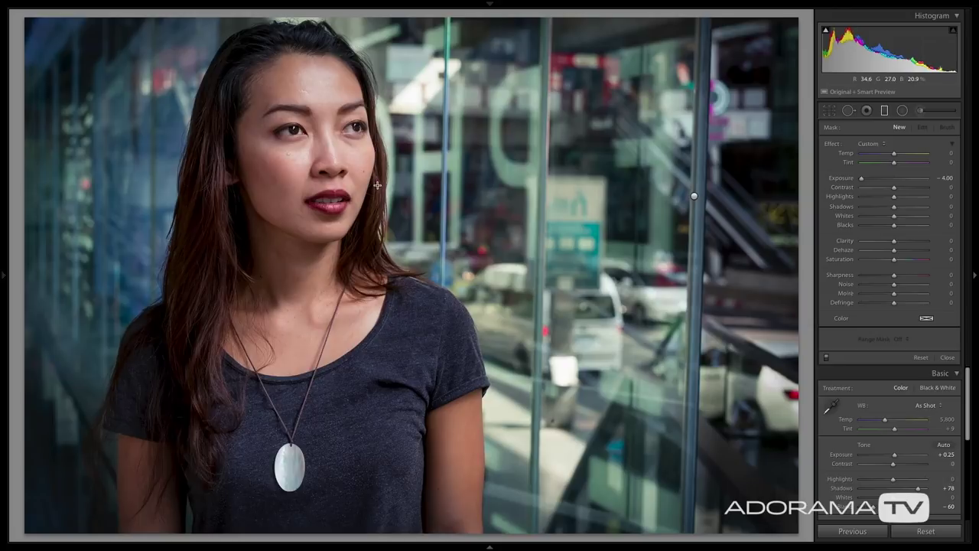
{"action": "left_click", "coordinate": [902, 113]}
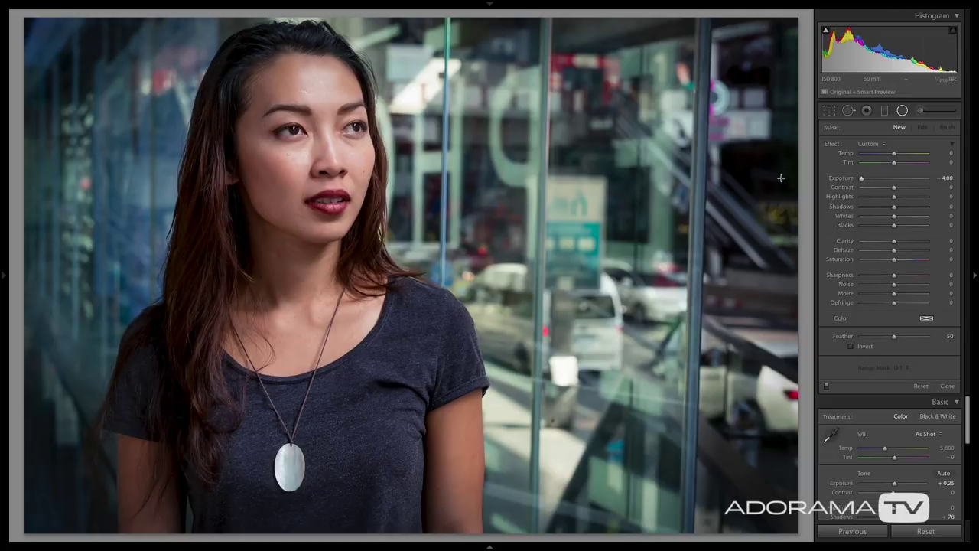
{"action": "left_click_drag", "start_coordinate": [255, 88], "coordinate": [314, 149]}
{"action": "left_click_drag", "start_coordinate": [340, 173], "coordinate": [351, 200]}
{"action": "left_click_drag", "start_coordinate": [255, 88], "coordinate": [305, 145]}
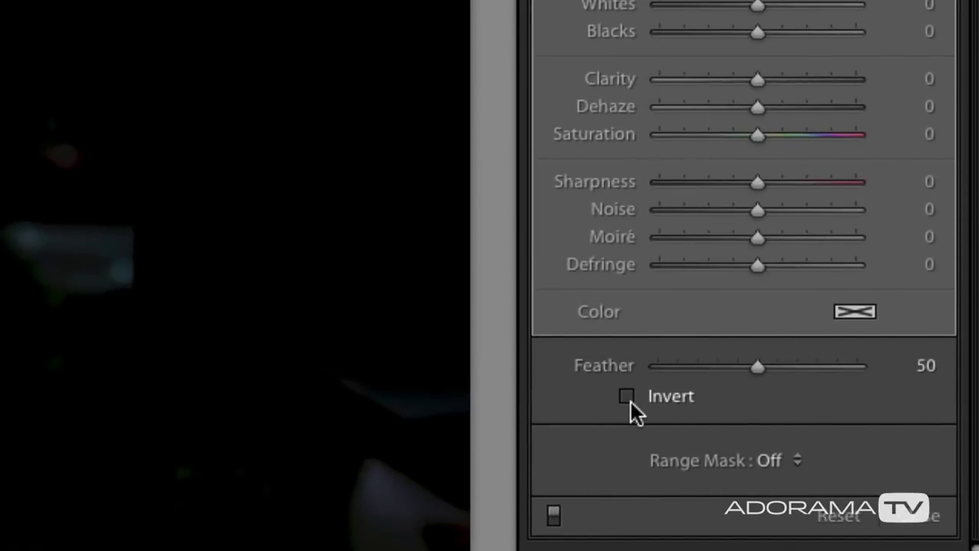
{"action": "left_click", "coordinate": [629, 399]}
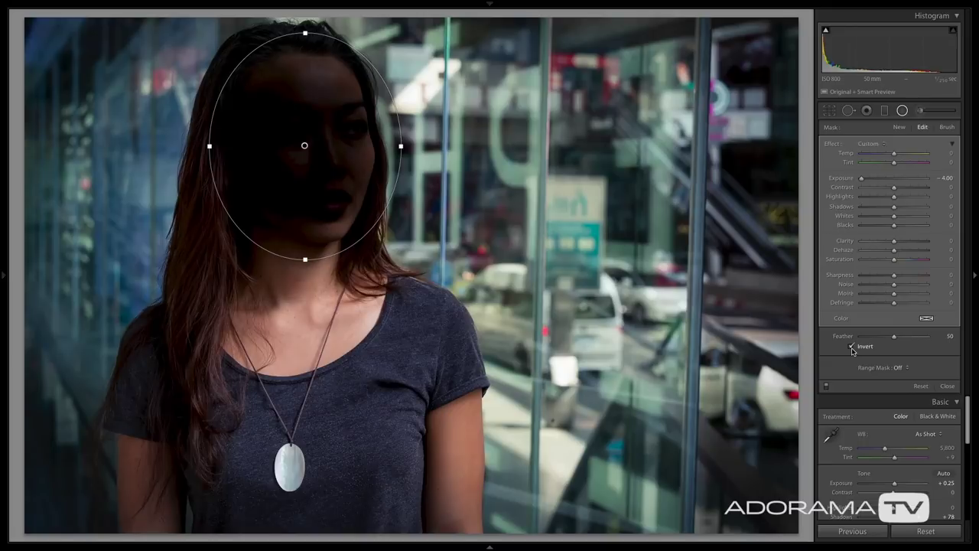
- Narrow, slightly shorten and tilt the Radial Filter's oval, and reposition it so it fits the face closely
{"action": "left_click_drag", "start_coordinate": [303, 145], "coordinate": [312, 146]}
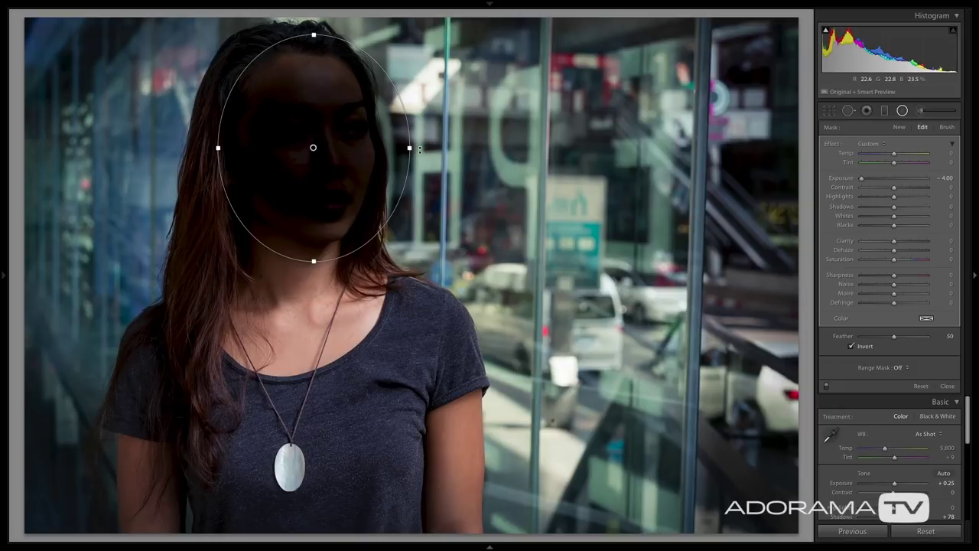
{"action": "left_click_drag", "start_coordinate": [410, 147], "coordinate": [394, 147]}
{"action": "left_click_drag", "start_coordinate": [393, 208], "coordinate": [395, 205]}
{"action": "mouse_move", "coordinate": [318, 262]}
{"action": "left_mouse_down"}
{"action": "mouse_move", "coordinate": [318, 271]}
{"action": "mouse_move", "coordinate": [317, 254]}
{"action": "left_mouse_up"}
{"action": "left_click_drag", "start_coordinate": [314, 148], "coordinate": [309, 142]}
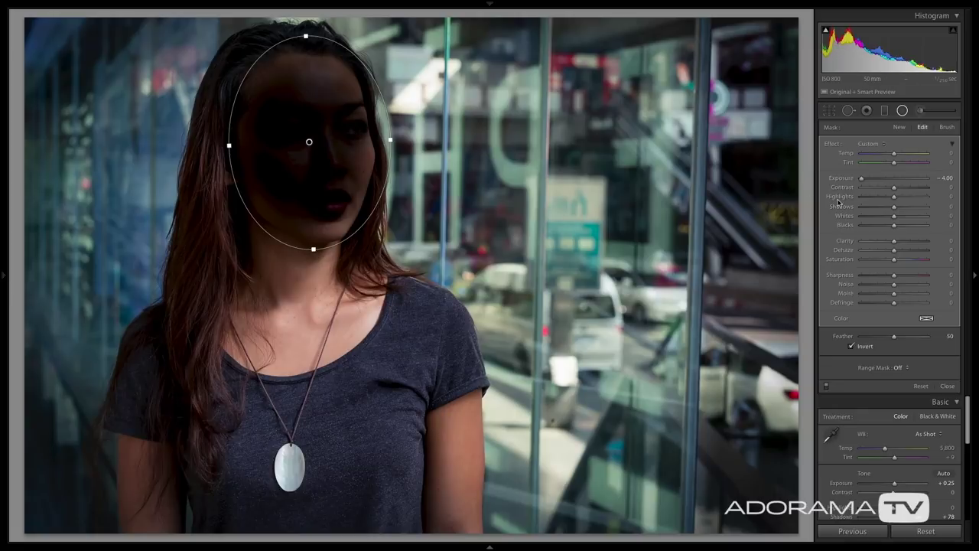
- Set the face filter's exposure to 0.79, reset its contrast, nudge the oval into place and finish the Radial Filter
{"action": "left_click", "coordinate": [903, 179]}
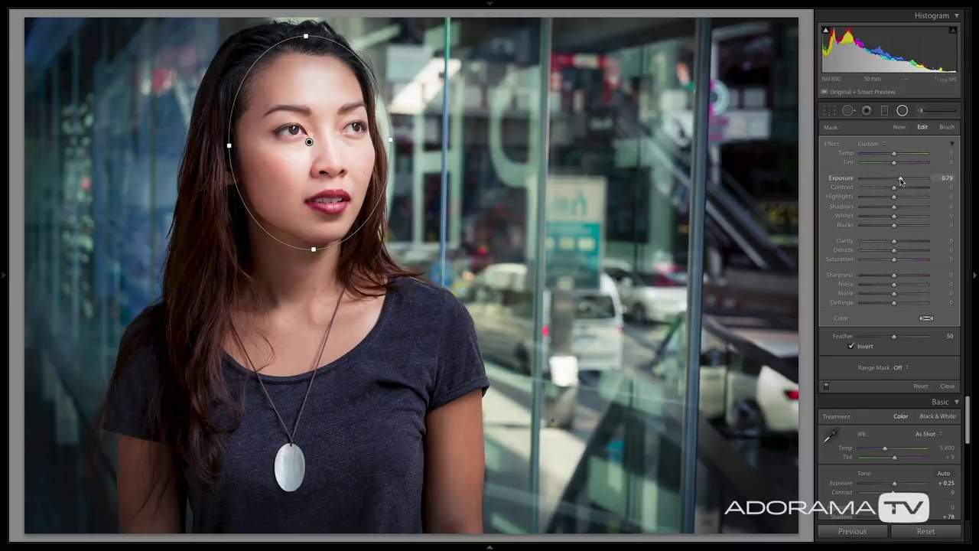
{"action": "left_click_drag", "start_coordinate": [893, 188], "coordinate": [882, 192]}
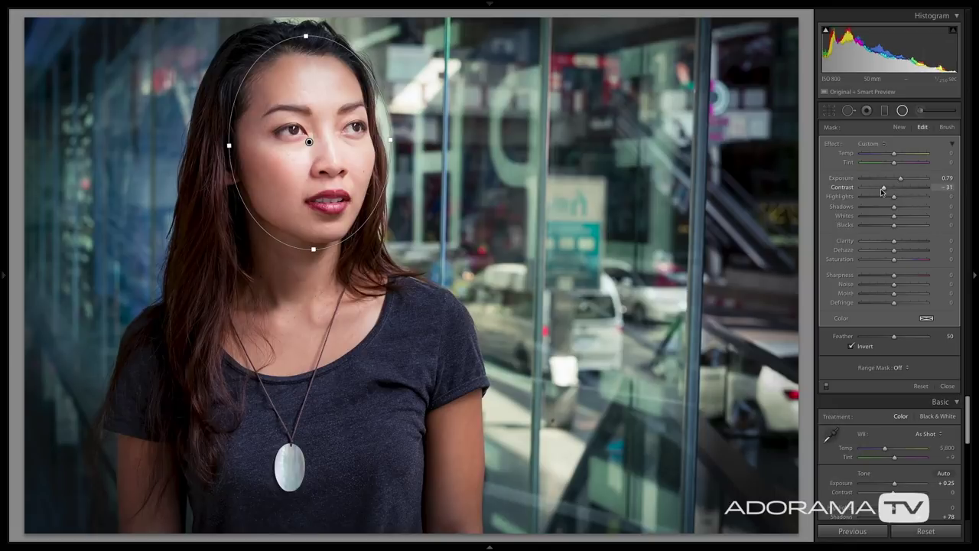
{"action": "double_click", "coordinate": [841, 188]}
{"action": "left_click_drag", "start_coordinate": [309, 142], "coordinate": [310, 144]}
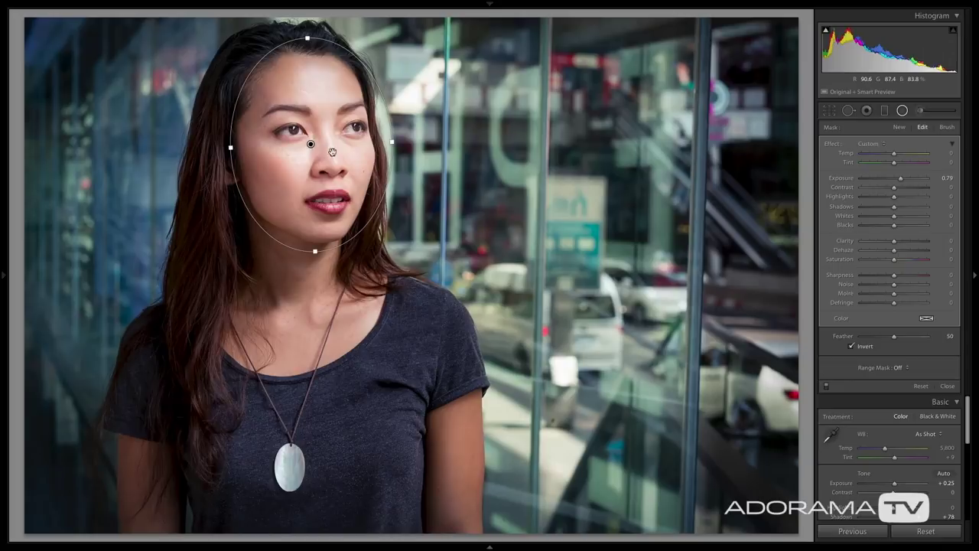
{"action": "left_click", "coordinate": [946, 387]}
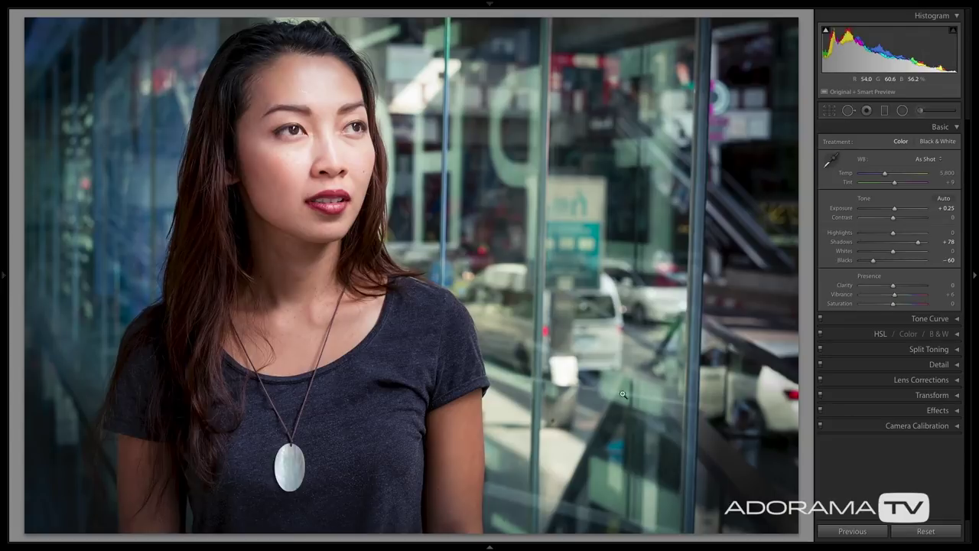
- Heal the two dark dust spots in the blurred background beside the woman's arm, using Spot Removal at size 31 and feather 71
{"action": "left_click", "coordinate": [515, 477]}
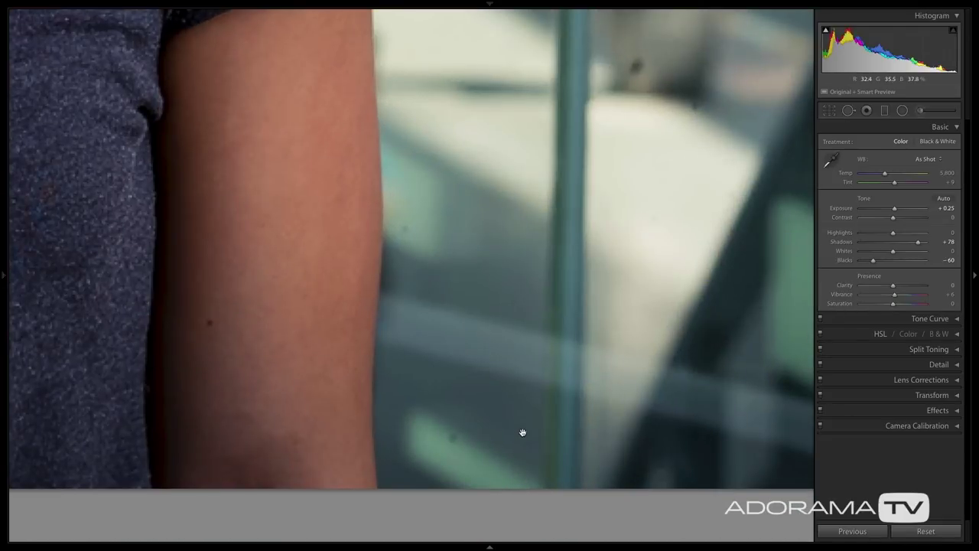
{"action": "left_click_drag", "start_coordinate": [513, 363], "coordinate": [421, 341]}
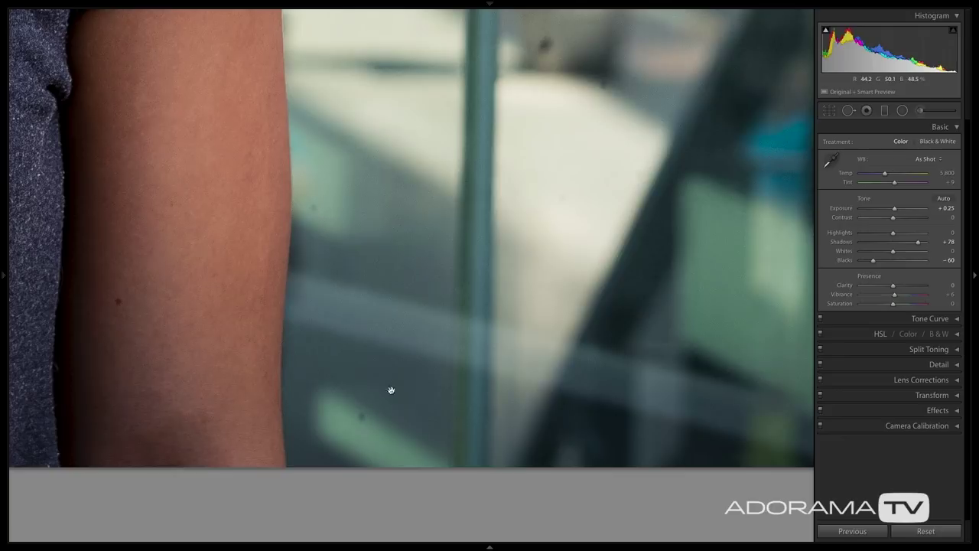
{"action": "left_click", "coordinate": [848, 112]}
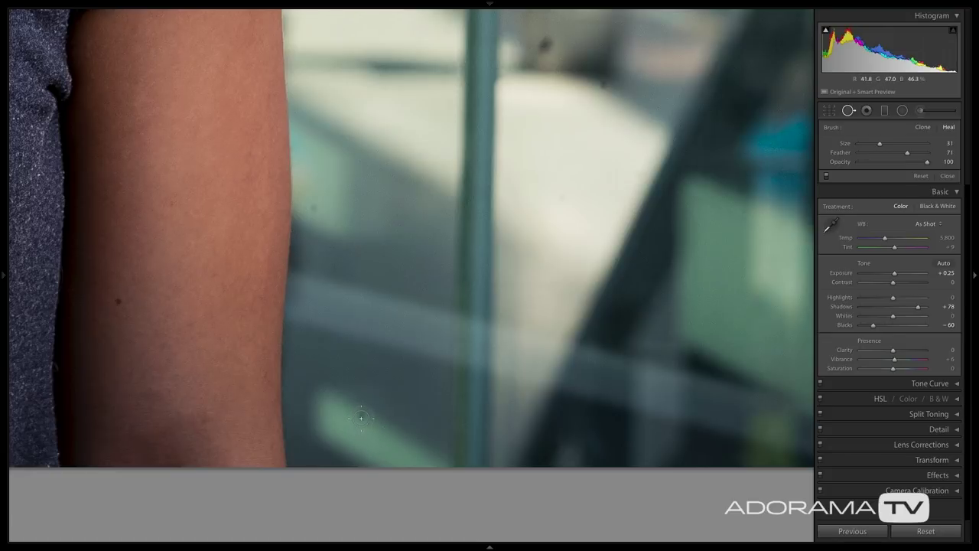
{"action": "left_click", "coordinate": [361, 418]}
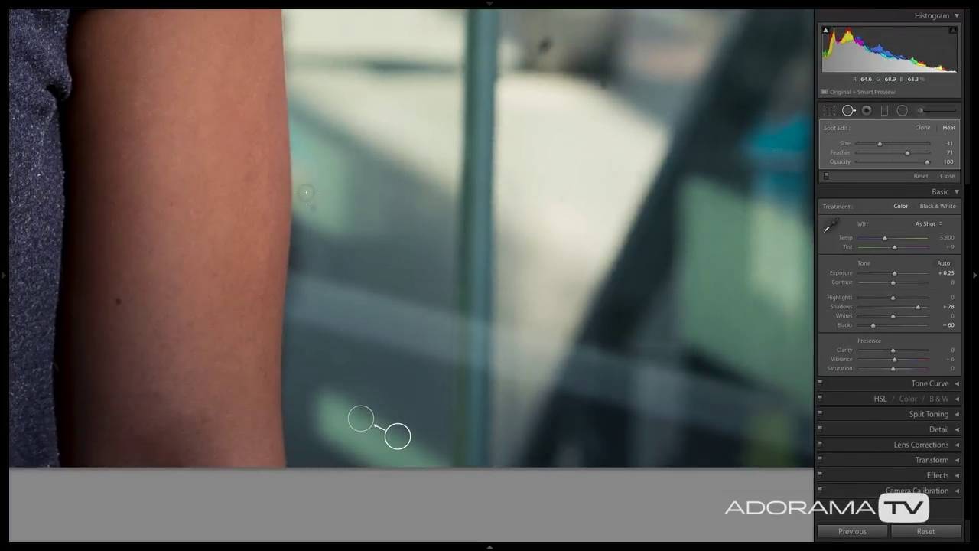
{"action": "left_click", "coordinate": [312, 205]}
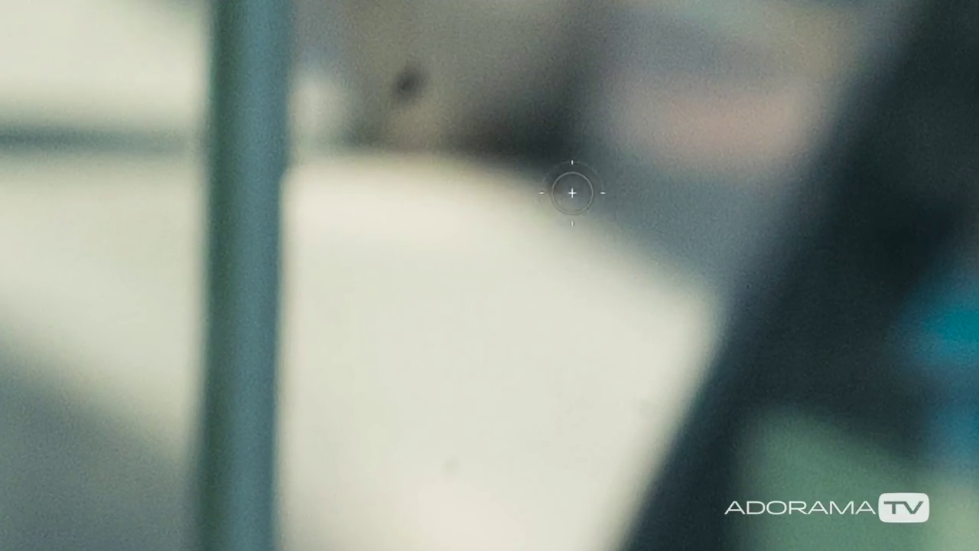
- Heal the dust spot on the bright pavement's upper edge, move its sample source further along that edge, and finish Spot Removal
{"action": "left_click", "coordinate": [557, 186]}
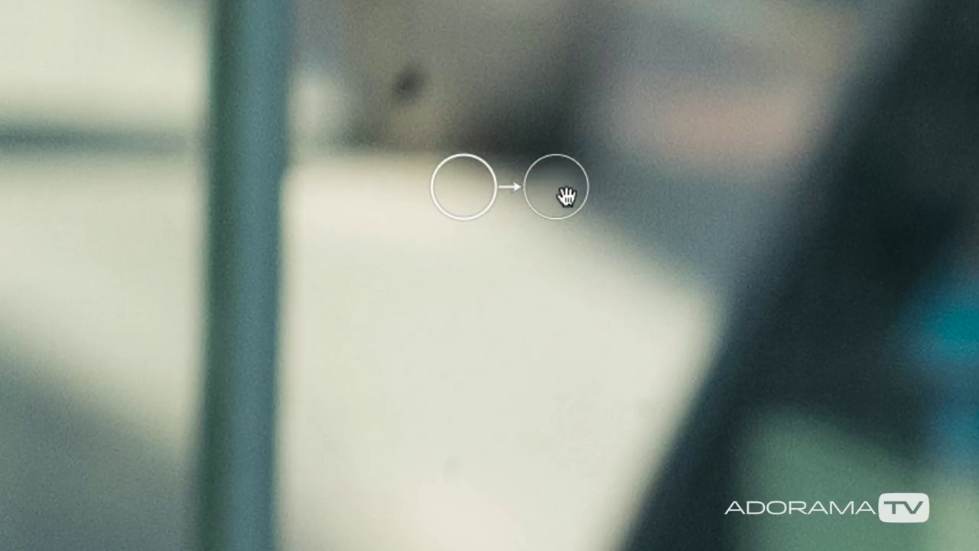
{"action": "mouse_move", "coordinate": [463, 188]}
{"action": "left_mouse_down"}
{"action": "mouse_move", "coordinate": [479, 267]}
{"action": "mouse_move", "coordinate": [556, 285]}
{"action": "mouse_move", "coordinate": [621, 280]}
{"action": "mouse_move", "coordinate": [646, 266]}
{"action": "left_mouse_up"}
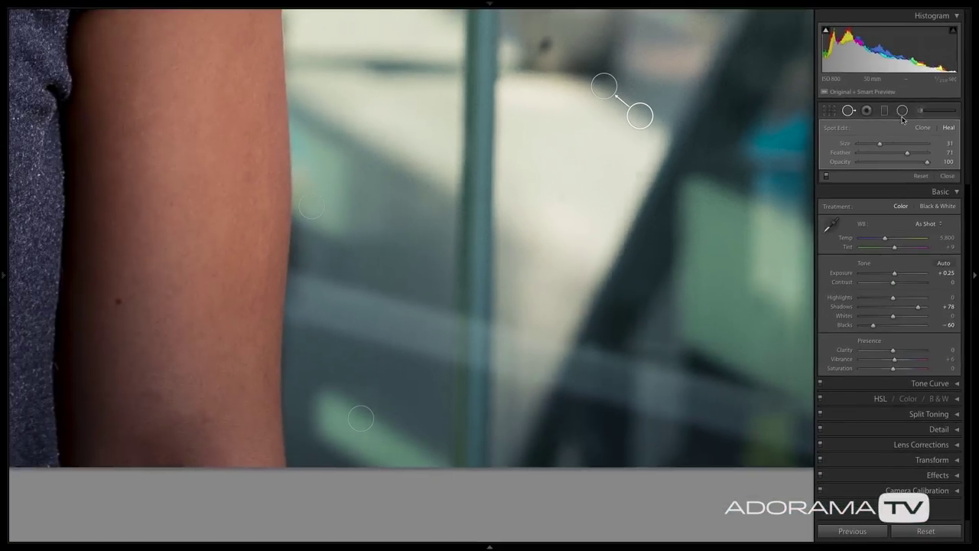
{"action": "left_click", "coordinate": [948, 177]}
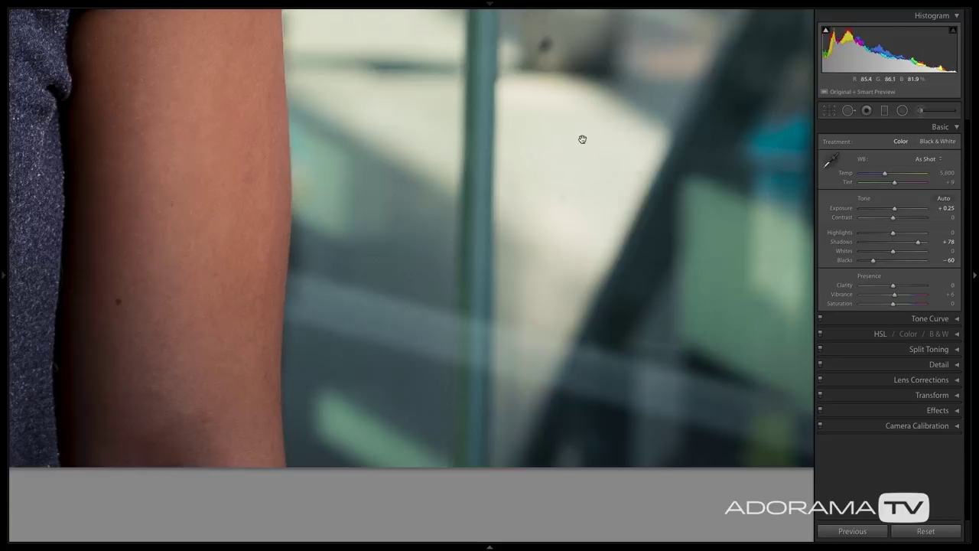
- Heal the small raised spot below the eye at size 51, sampling from the cheek skin just beneath it
{"action": "left_click", "coordinate": [387, 108]}
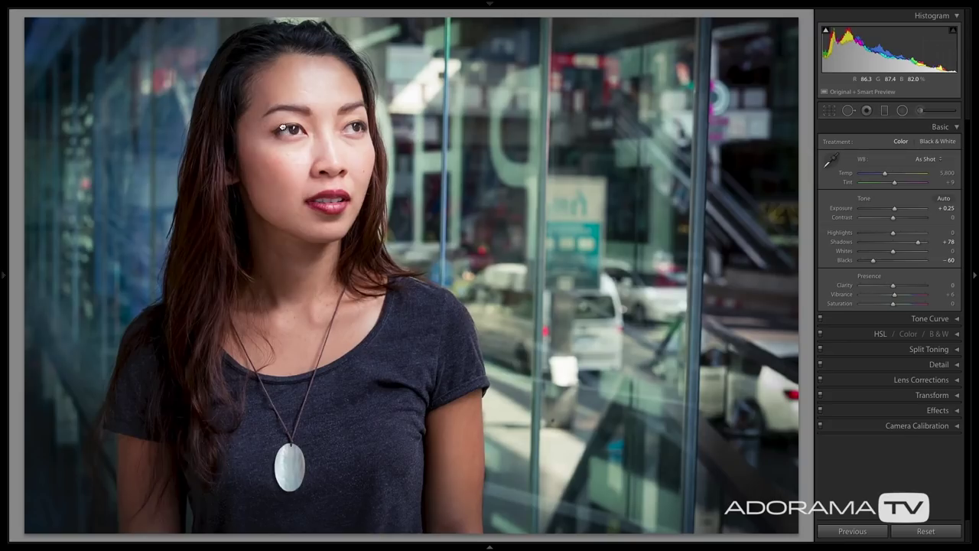
{"action": "left_click", "coordinate": [298, 132]}
{"action": "left_click_drag", "start_coordinate": [509, 281], "coordinate": [432, 177]}
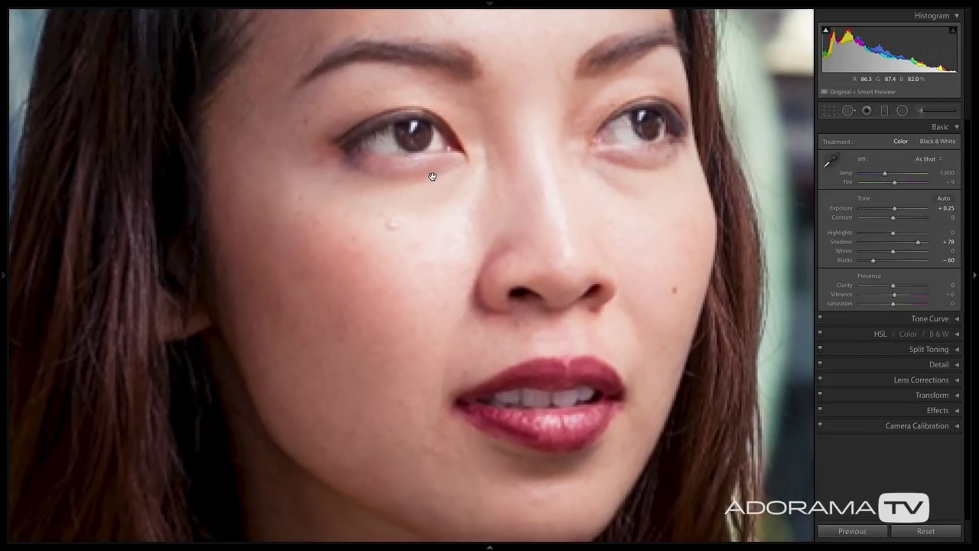
{"action": "left_click", "coordinate": [849, 111]}
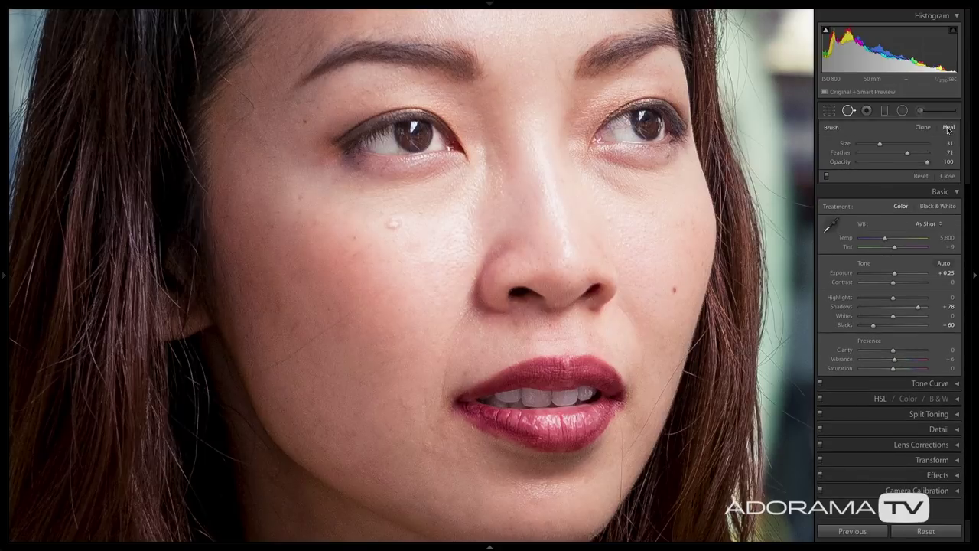
{"action": "scroll", "coordinate": [398, 231], "scroll_direction": "up", "scroll_amount": 4}
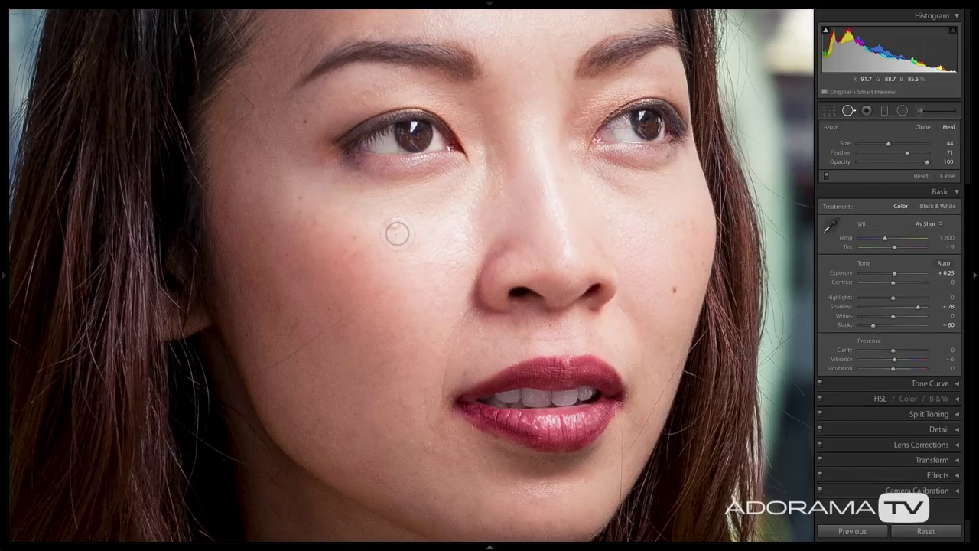
{"action": "scroll", "coordinate": [398, 232], "scroll_direction": "up", "scroll_amount": 1}
{"action": "left_click", "coordinate": [394, 224]}
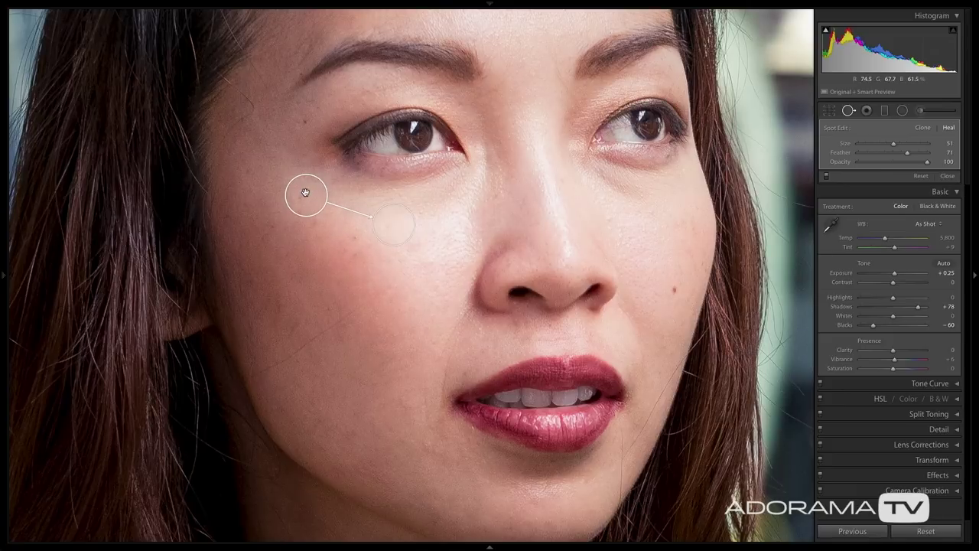
{"action": "key", "text": "Delete"}
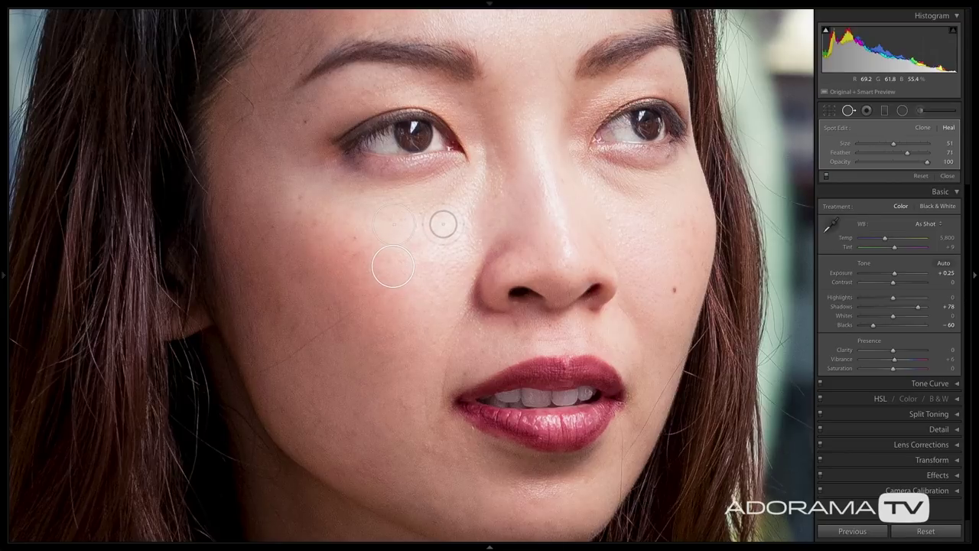
- Heal the forehead mark above the eyebrow at size 56 and the mole on the far cheek at size 31
{"action": "left_click", "coordinate": [848, 111]}
{"action": "left_click_drag", "start_coordinate": [526, 125], "coordinate": [545, 311]}
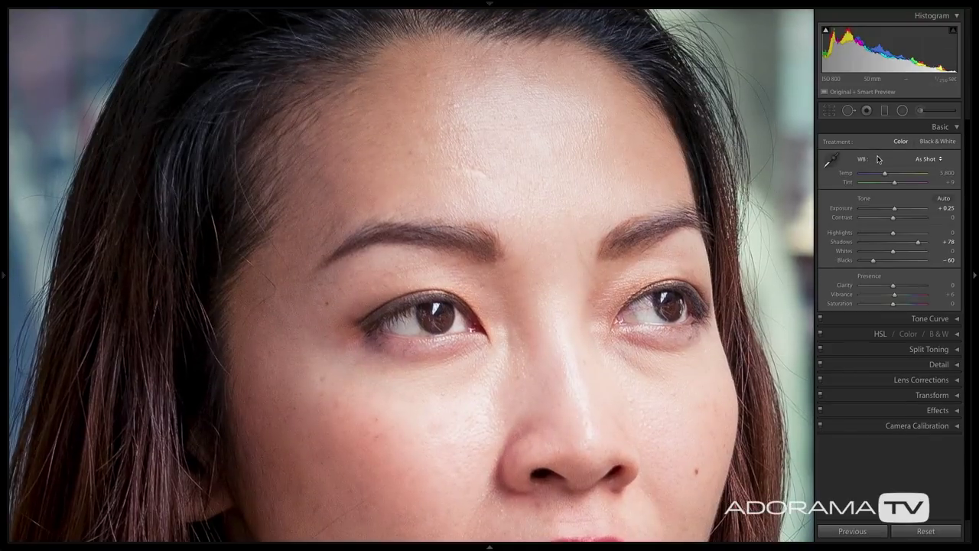
{"action": "left_click", "coordinate": [848, 110]}
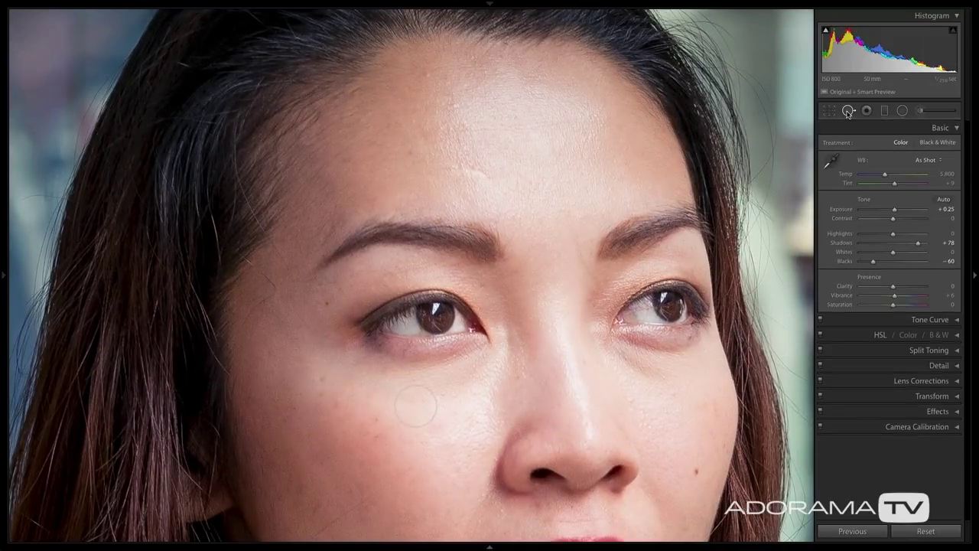
{"action": "left_click", "coordinate": [477, 172]}
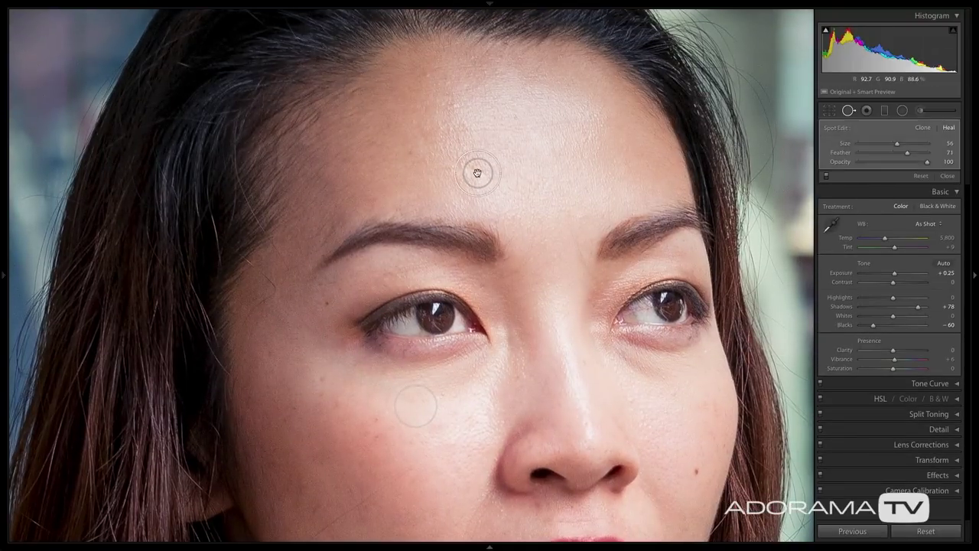
{"action": "mouse_move", "coordinate": [419, 170]}
{"action": "left_mouse_down"}
{"action": "mouse_move", "coordinate": [483, 188]}
{"action": "mouse_move", "coordinate": [542, 180]}
{"action": "left_mouse_up"}
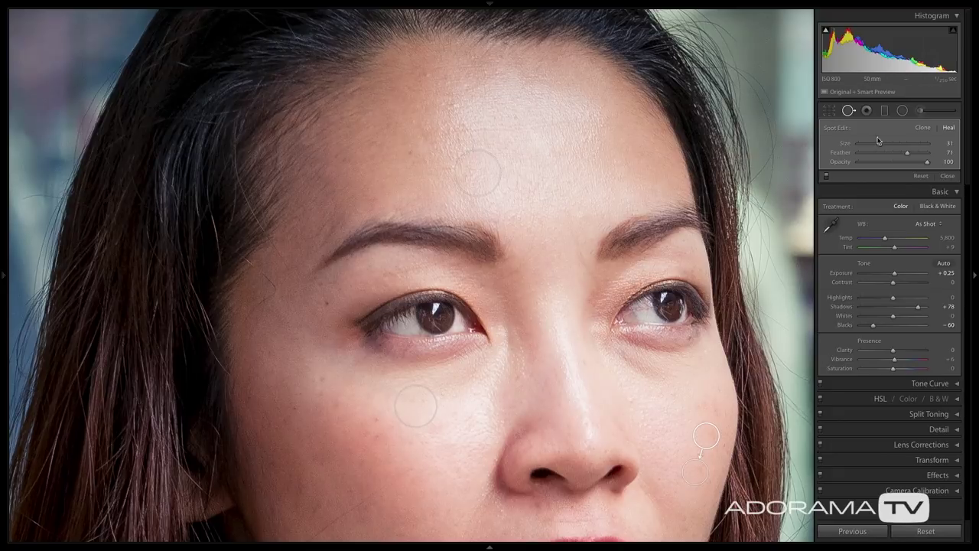
{"action": "left_click", "coordinate": [947, 176]}
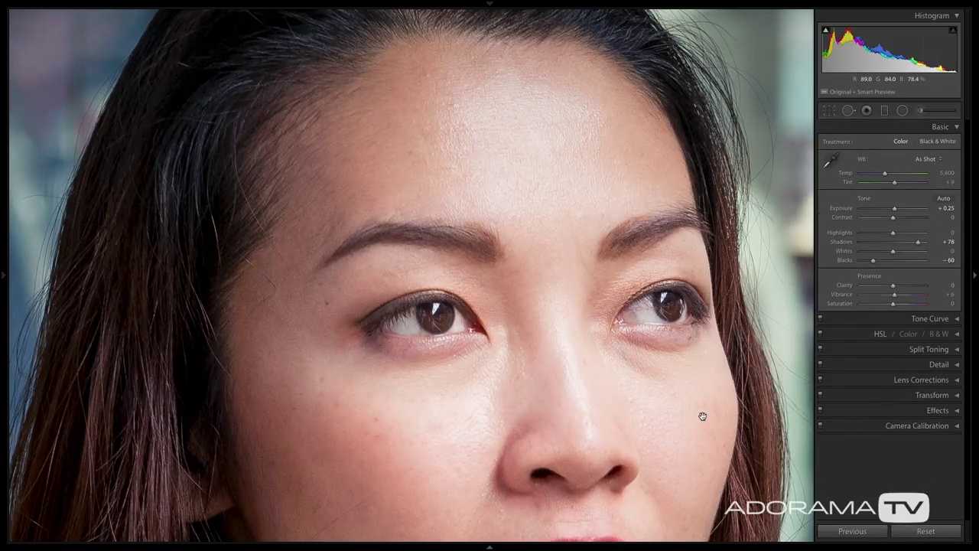
- Clone the iris of the woman's eye onto the skin between her eyebrows with a size 66 spot
{"action": "left_click", "coordinate": [849, 110]}
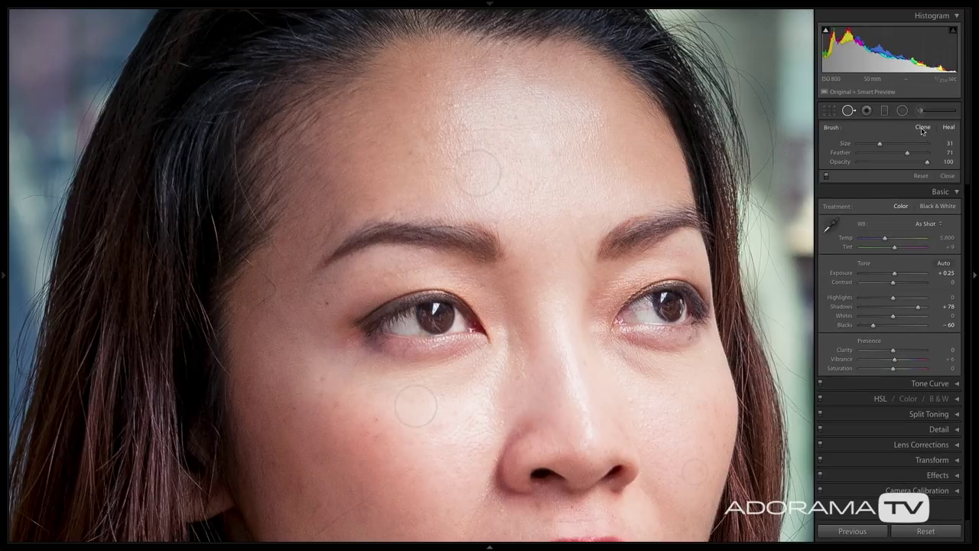
{"action": "left_click", "coordinate": [923, 127]}
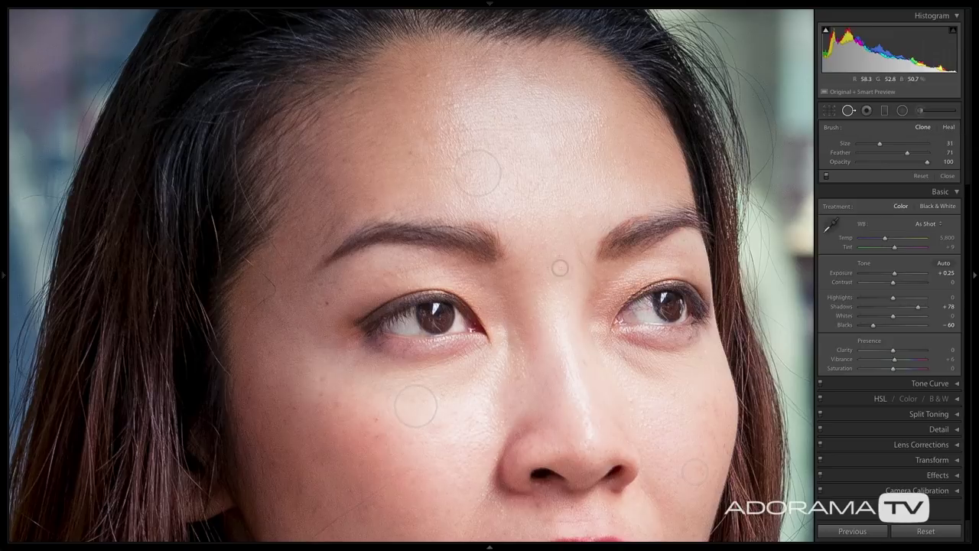
{"action": "scroll", "coordinate": [493, 300], "scroll_direction": "up", "scroll_amount": 5}
{"action": "mouse_move", "coordinate": [538, 229]}
{"action": "left_mouse_down"}
{"action": "mouse_move", "coordinate": [462, 199]}
{"action": "mouse_move", "coordinate": [427, 284]}
{"action": "left_mouse_up"}
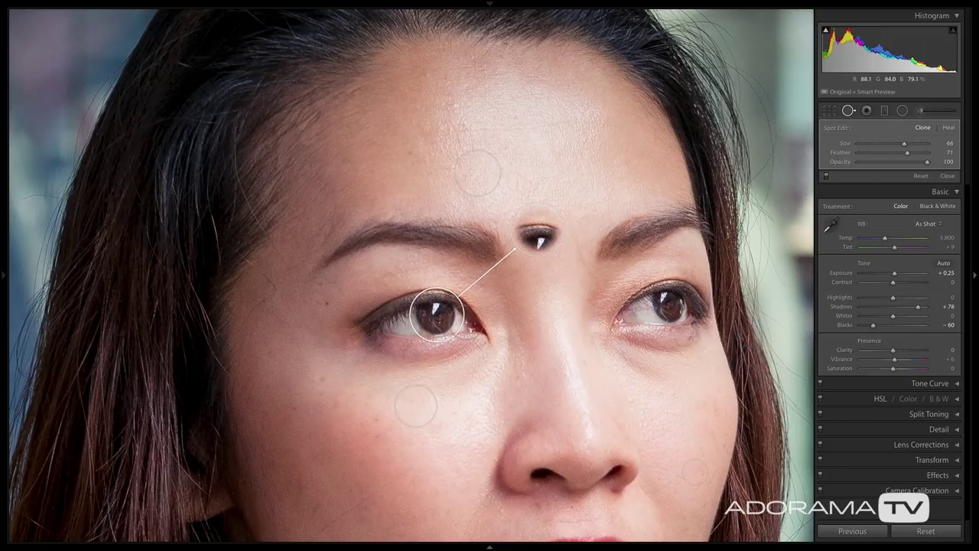
- Enlarge the cloned eye spot between the eyebrows to size 76, switch it to Heal, and resample from the forehead at size 68
{"action": "left_click_drag", "start_coordinate": [461, 328], "coordinate": [481, 338]}
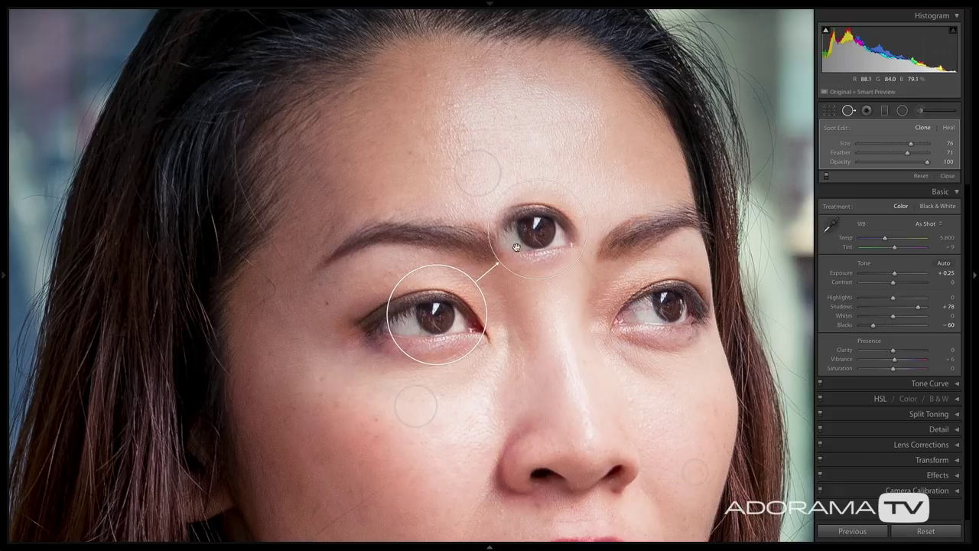
{"action": "left_click", "coordinate": [948, 129]}
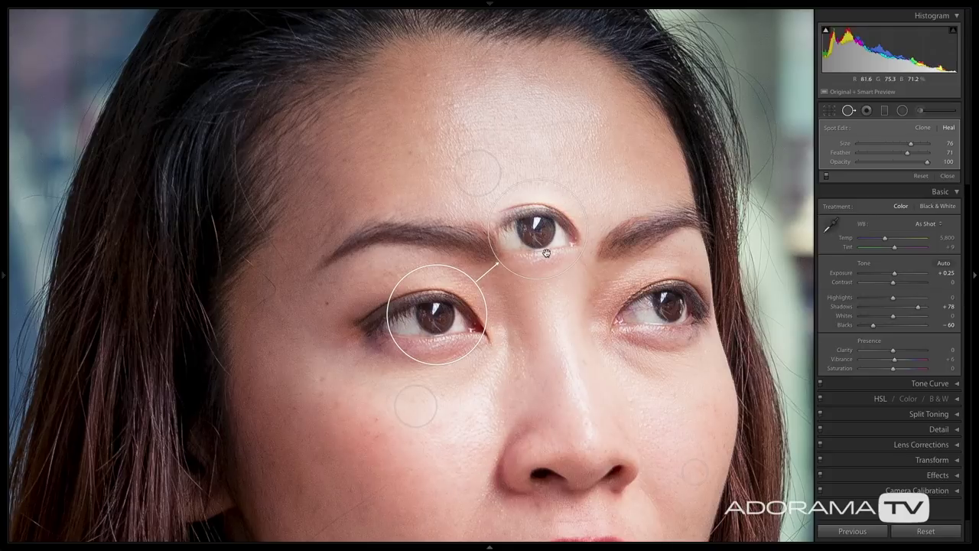
{"action": "mouse_move", "coordinate": [433, 323]}
{"action": "left_mouse_down"}
{"action": "mouse_move", "coordinate": [490, 223]}
{"action": "mouse_move", "coordinate": [577, 153]}
{"action": "mouse_move", "coordinate": [592, 156]}
{"action": "left_mouse_up"}
{"action": "left_click_drag", "start_coordinate": [633, 114], "coordinate": [583, 157]}
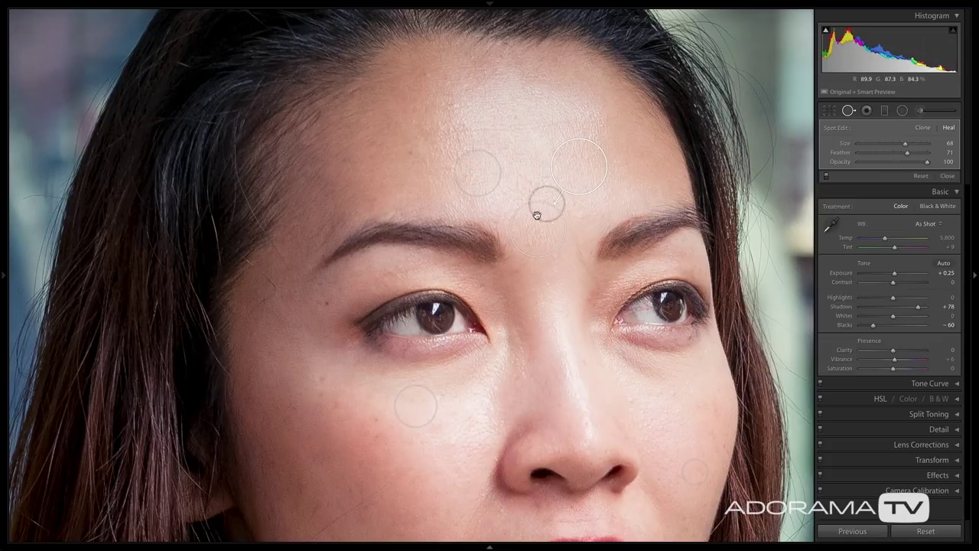
- Remove the demonstration spot from between the eyebrows and finish Spot Removal
{"action": "key", "text": "Escape"}
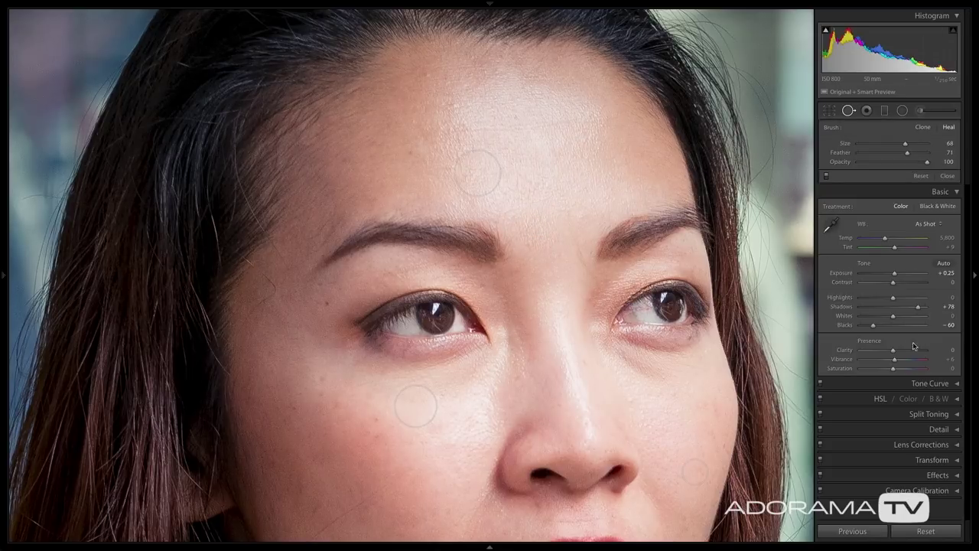
{"action": "left_click", "coordinate": [948, 177]}
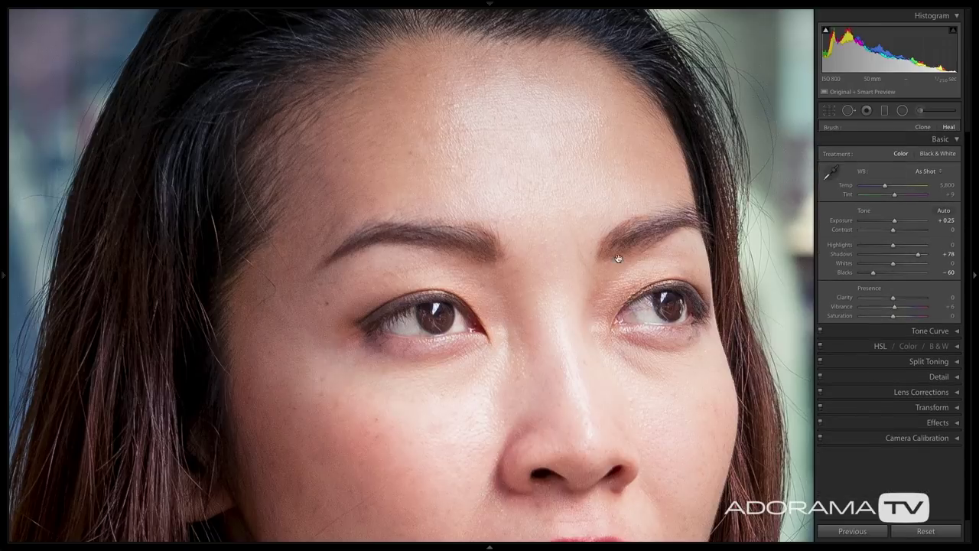
- View the whole portrait without the side panels and compare the before and after versions side by side
{"action": "left_click", "coordinate": [684, 337]}
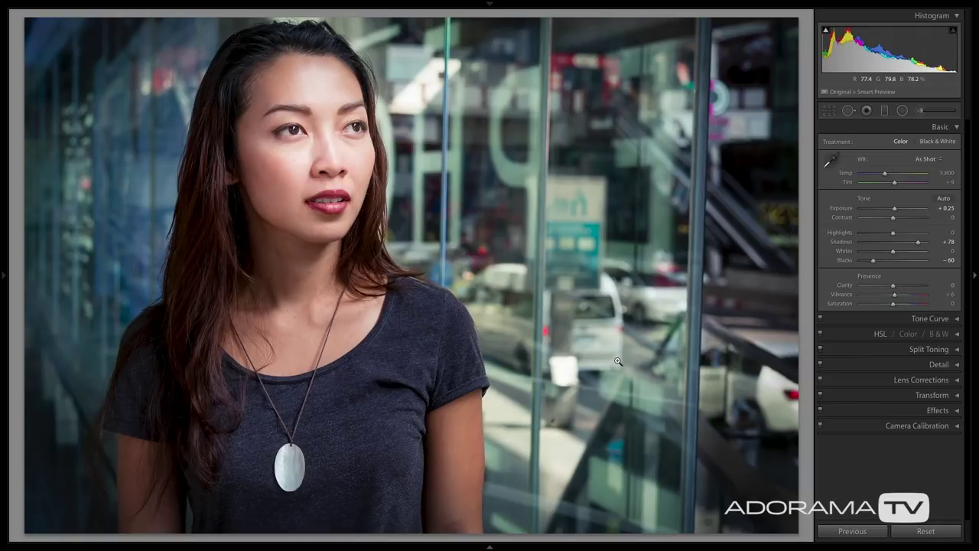
{"action": "key", "text": "Tab"}
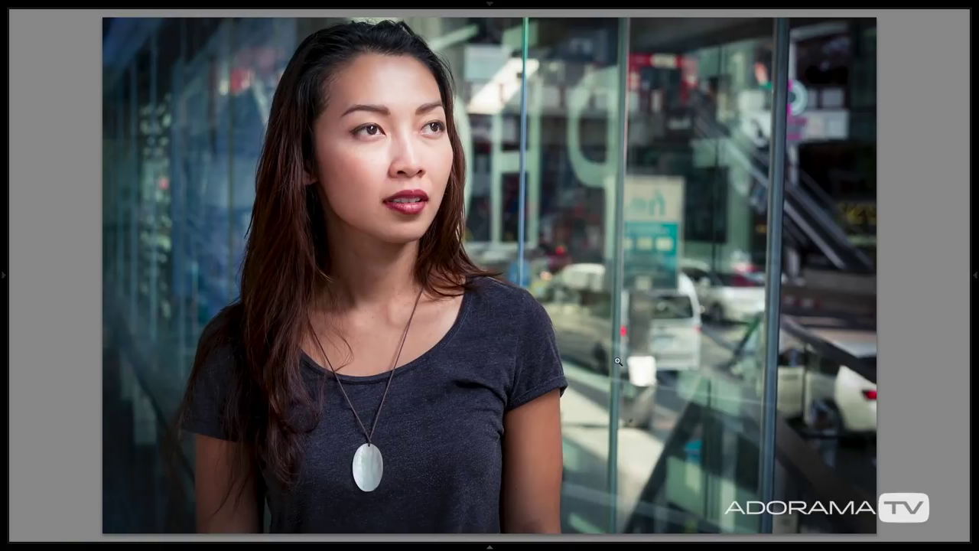
{"action": "key", "text": "y"}
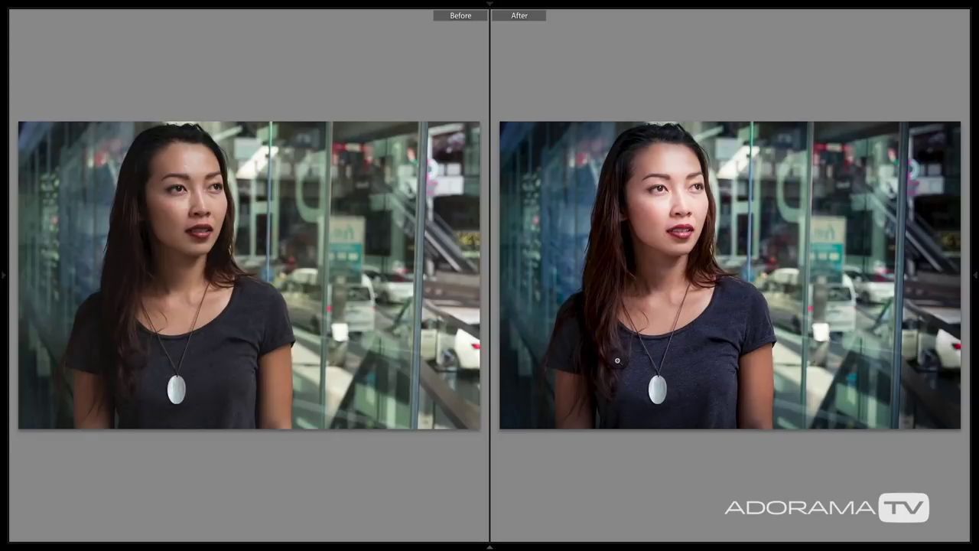